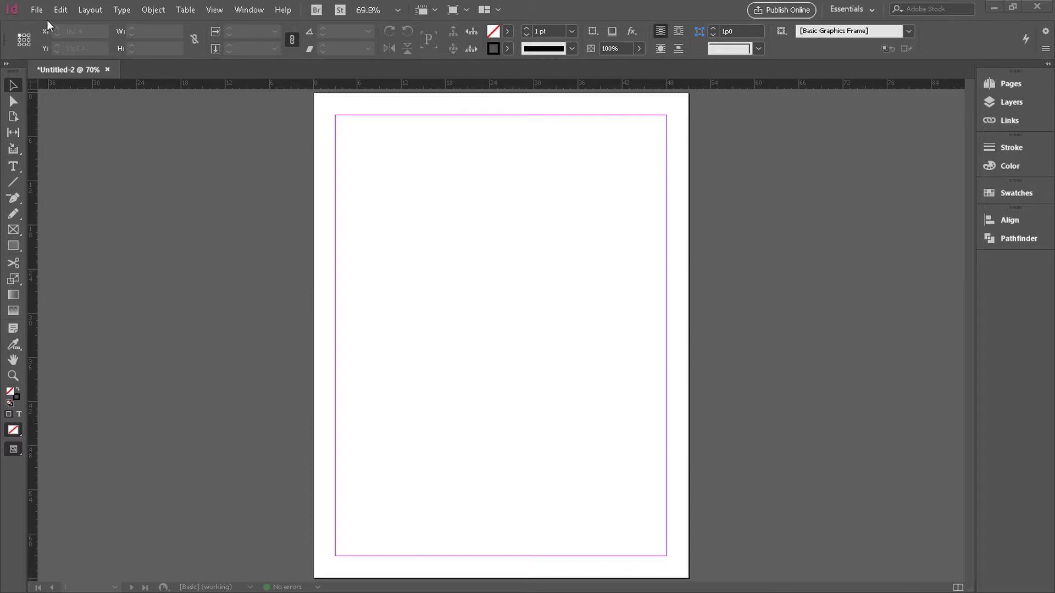
# Start a new 8.5 × 11 in document in inches with a 0.25 in bleed on all sides
pyautogui.click(36, 10)
pyautogui.moveTo(53, 28)
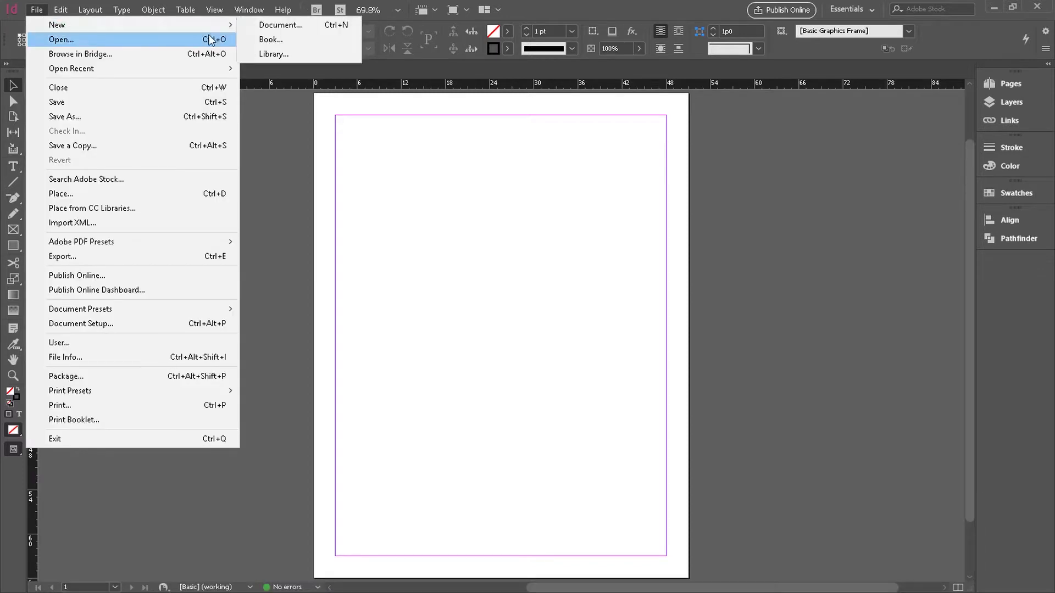
pyautogui.click(277, 25)
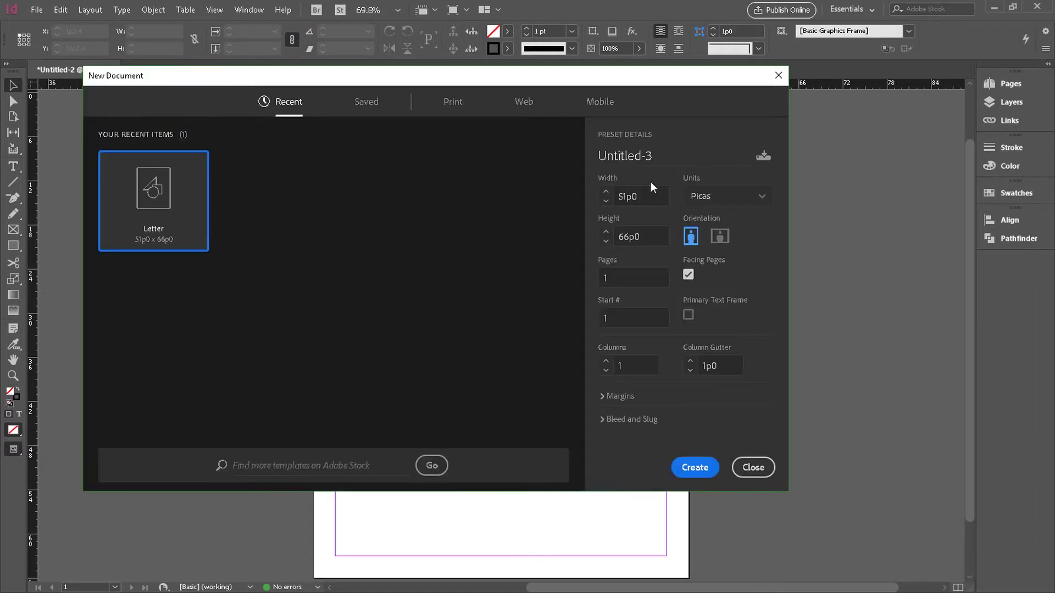
pyautogui.click(762, 197)
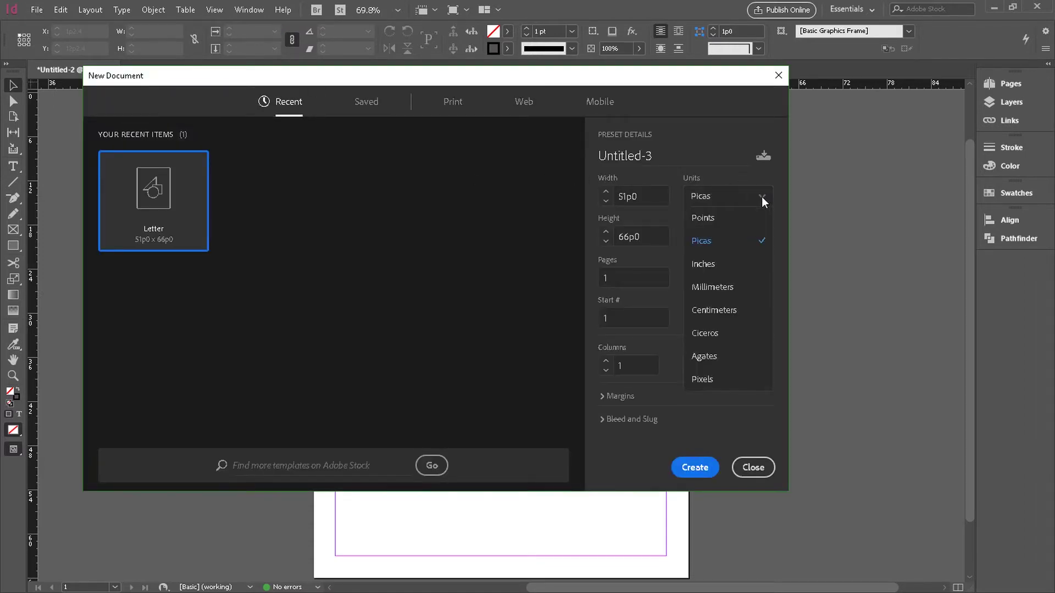
pyautogui.click(707, 263)
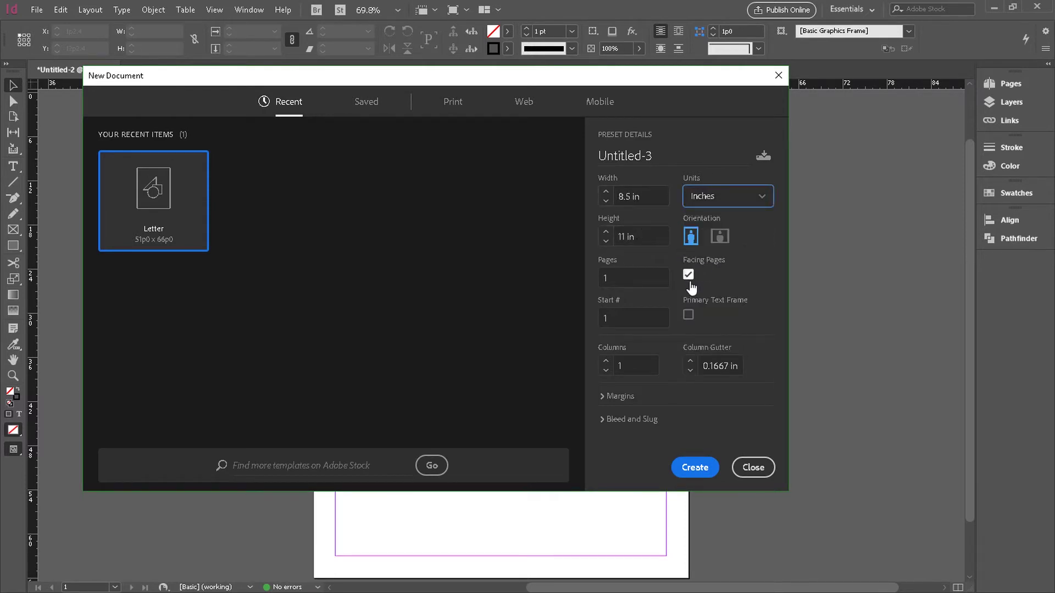
pyautogui.click(601, 421)
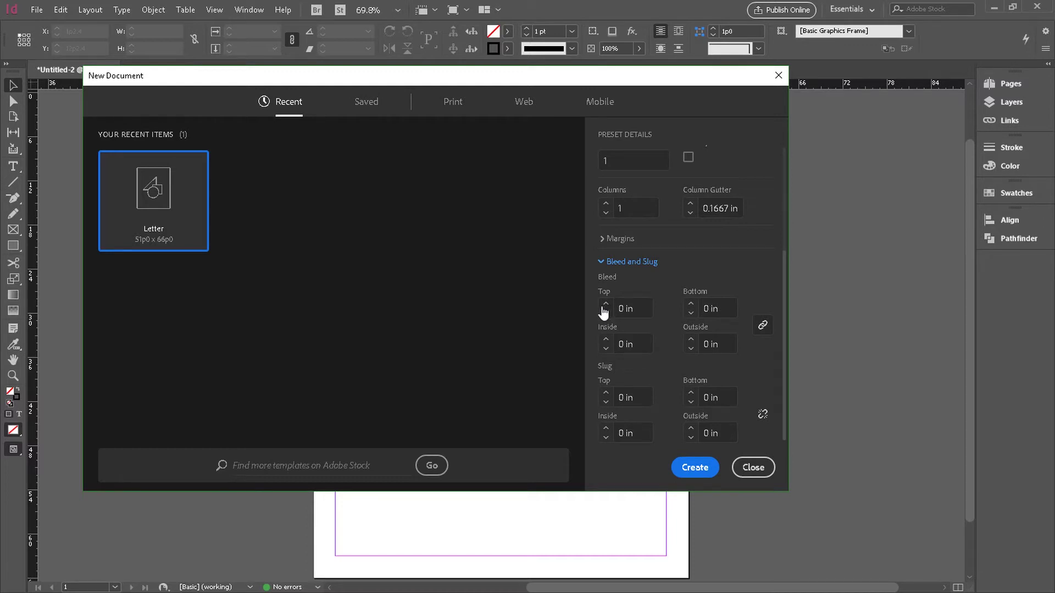
pyautogui.click(605, 304)
pyautogui.click(605, 304)
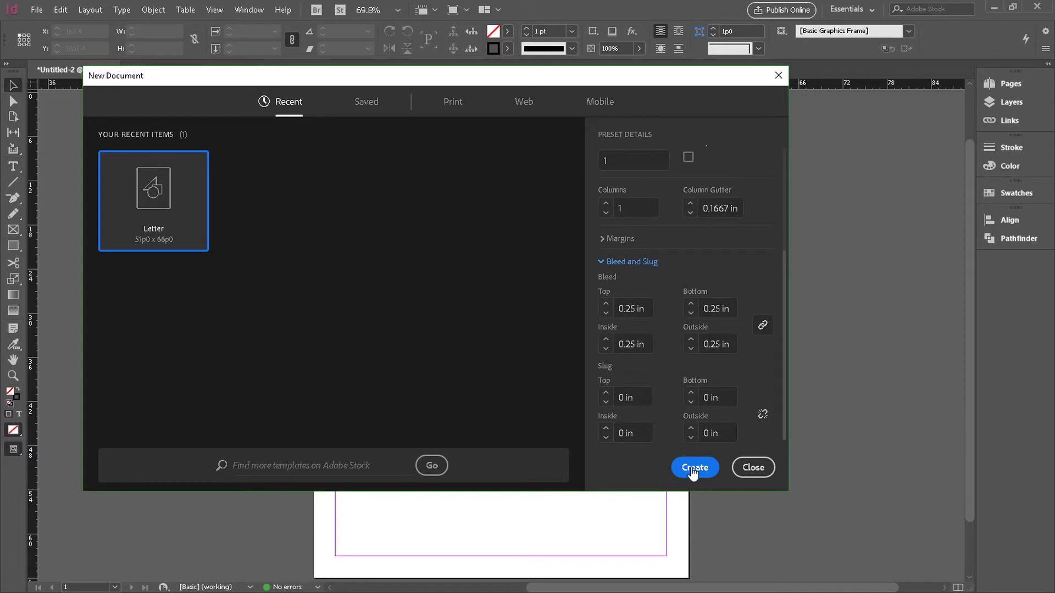
# Create the Untitled-3 document and view its blank page inside the 0.25 in bleed guide
pyautogui.click(687, 470)
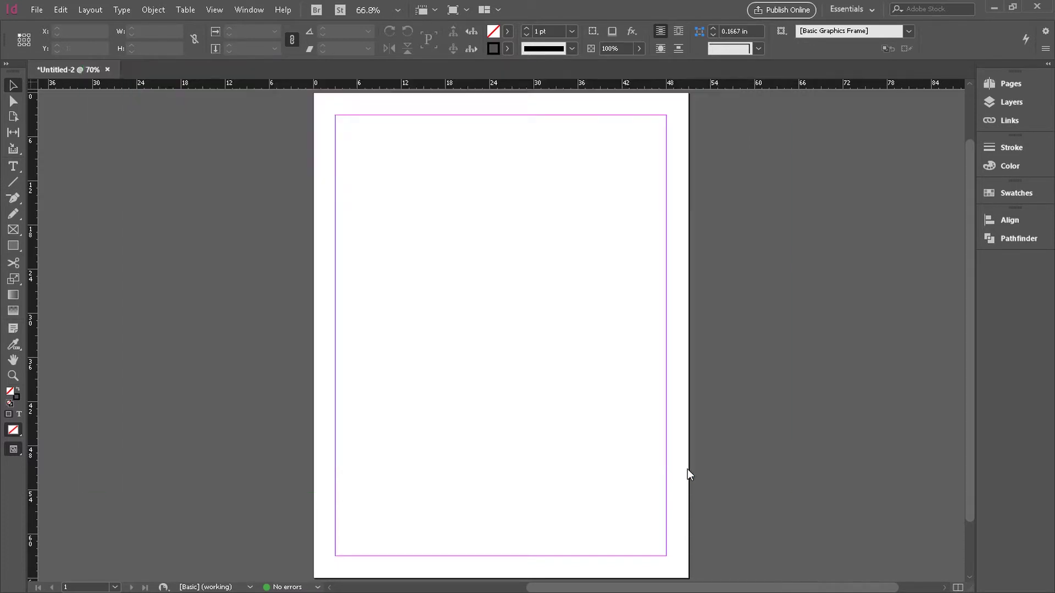
pyautogui.scroll(3, 421, 326)
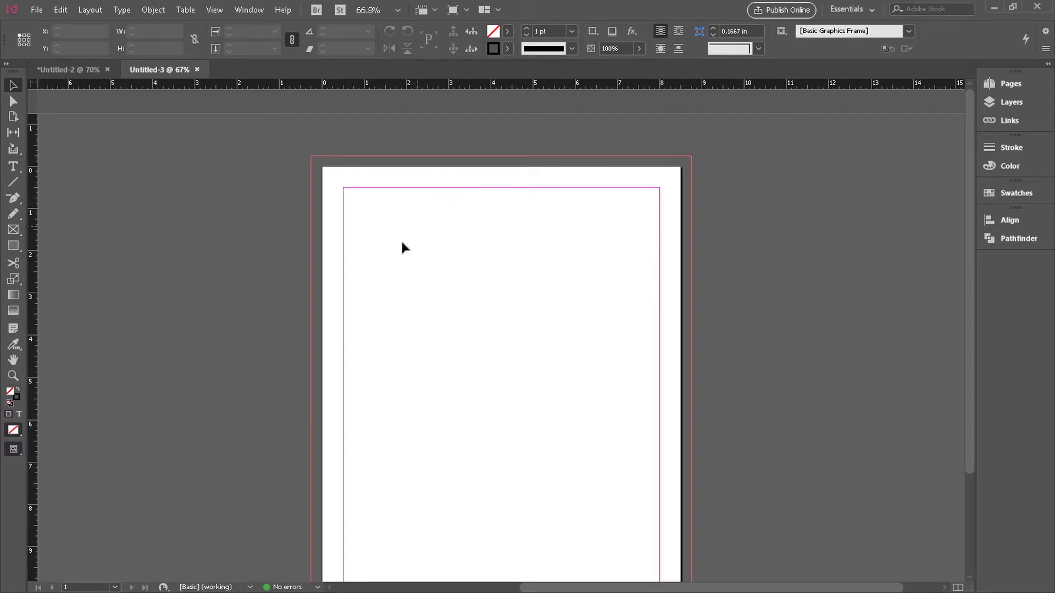
pyautogui.scroll(-1, 401, 242)
pyautogui.scroll(1, 375, 239)
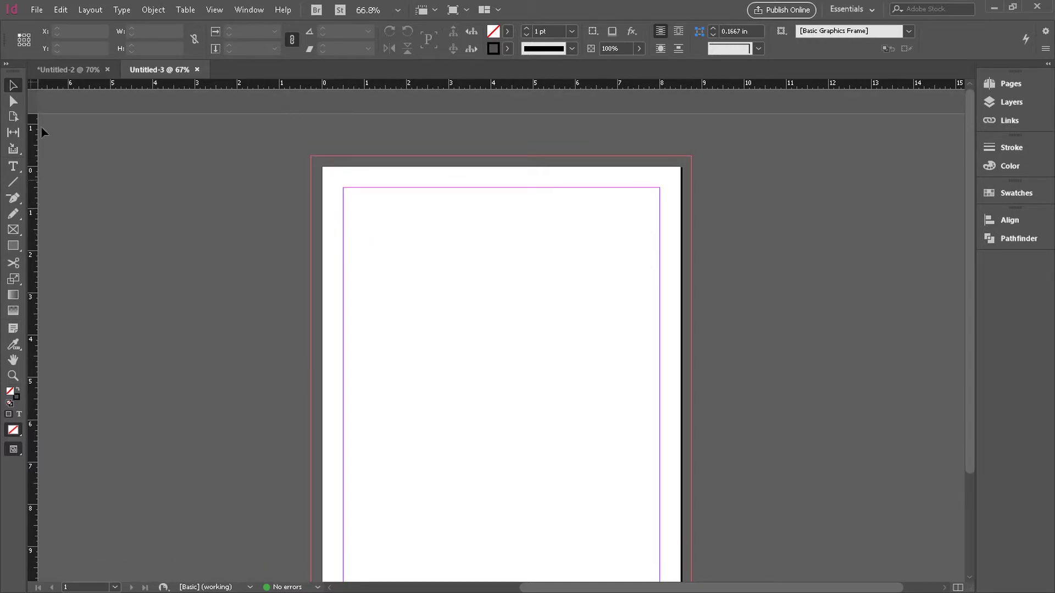
# Place Example BG.jpg, drawing its frame from the page's top-left corner
pyautogui.click(36, 13)
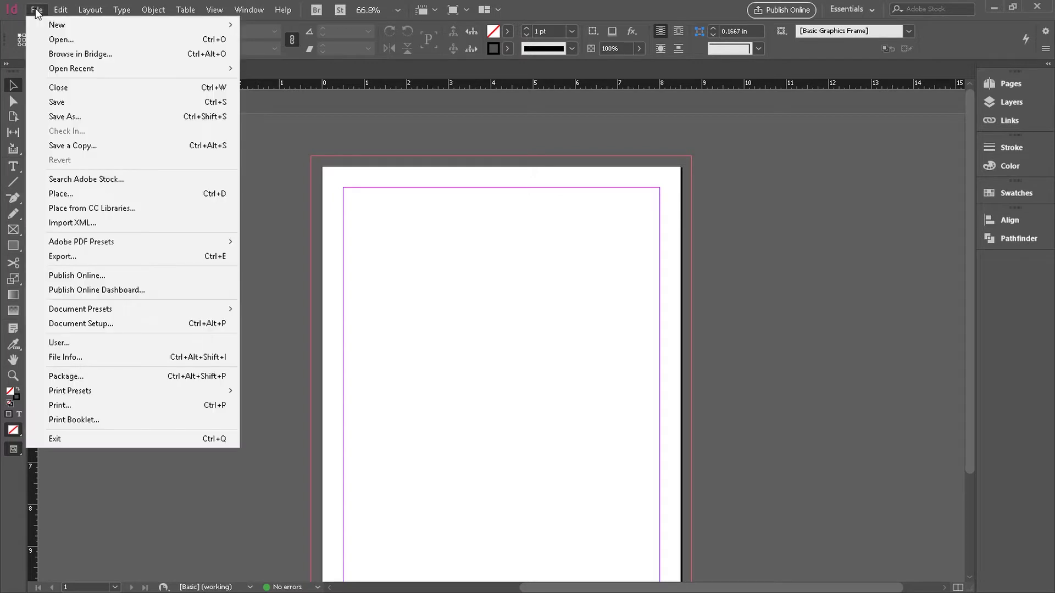
pyautogui.click(70, 194)
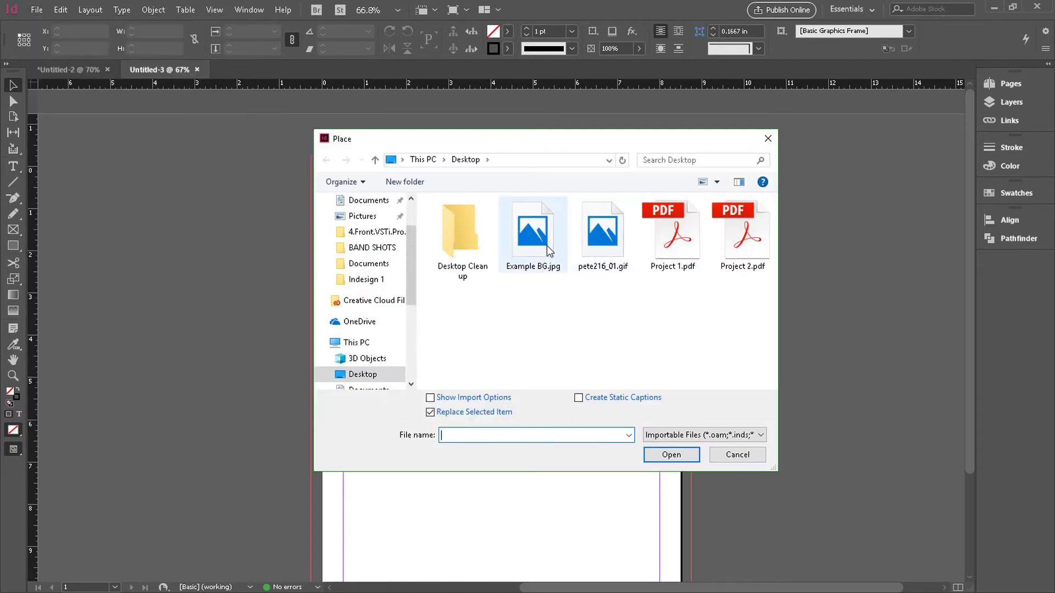
pyautogui.click(534, 242)
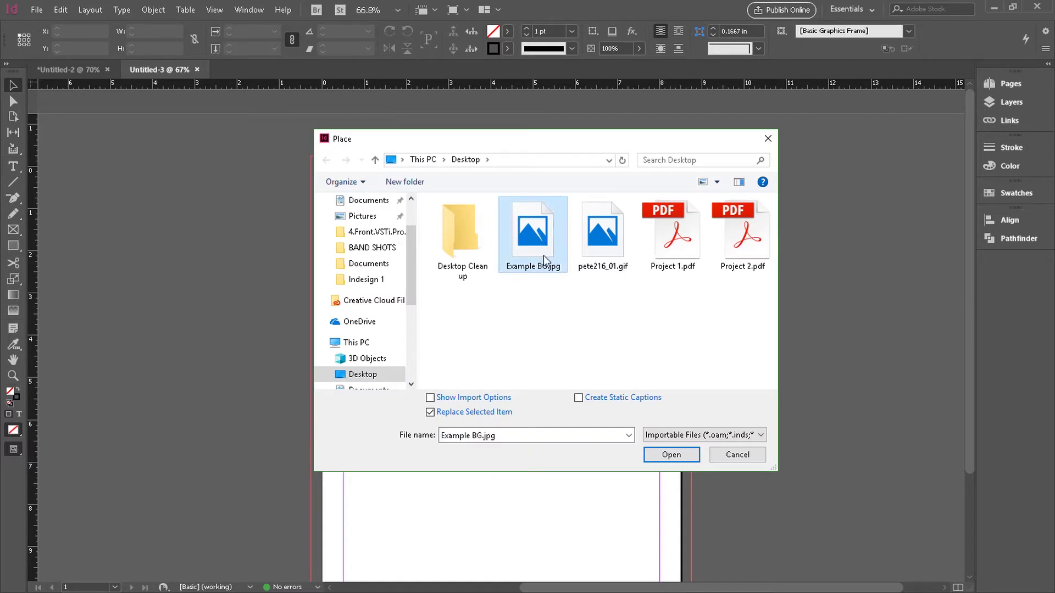
pyautogui.click(670, 455)
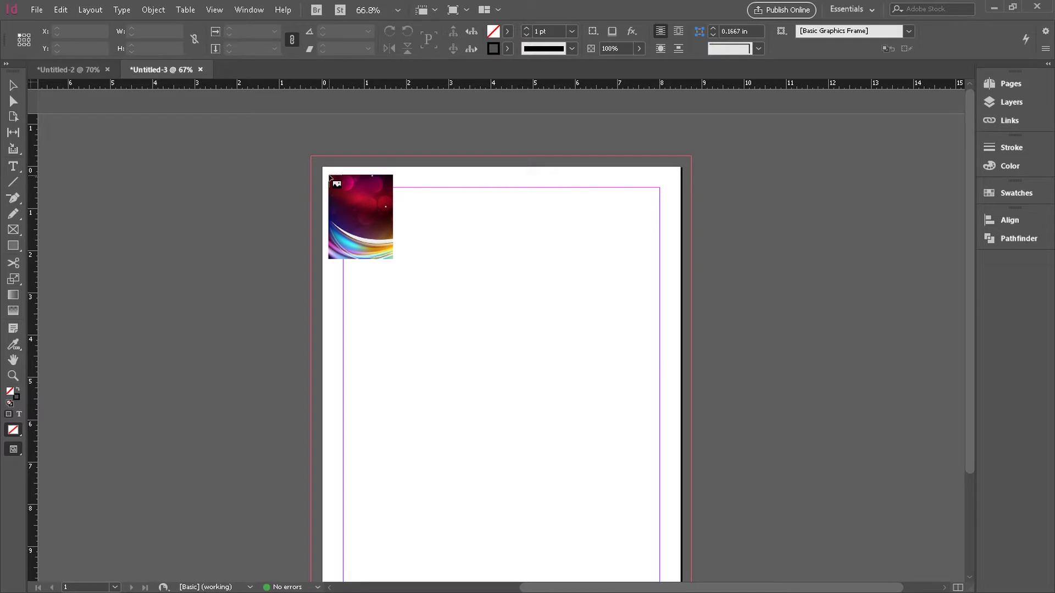
pyautogui.moveTo(330, 176); pyautogui.dragTo(666, 487)
# Resize the image frame to 8.5 × 11 in so it covers the page
pyautogui.scroll(-2, 582, 415)
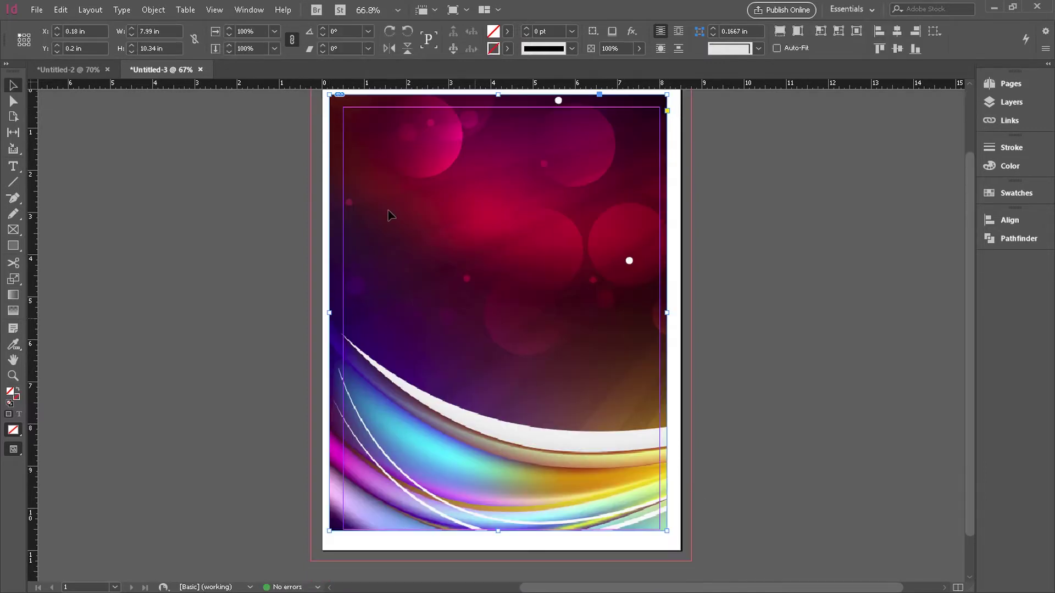
pyautogui.scroll(1, 389, 215)
pyautogui.moveTo(389, 227); pyautogui.dragTo(392, 240)
pyautogui.scroll(-2, 552, 352)
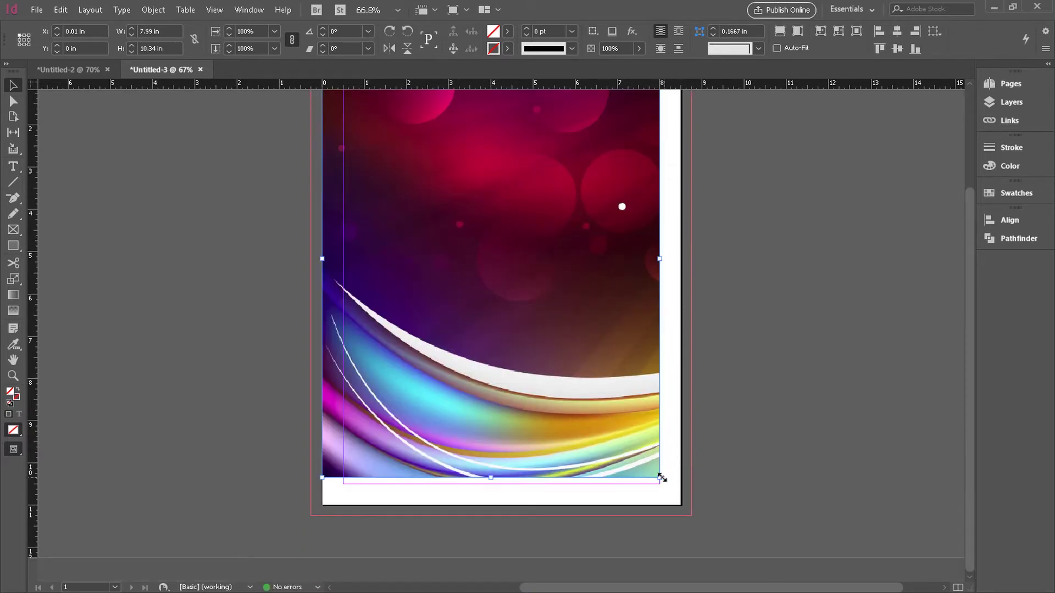
pyautogui.moveTo(660, 478); pyautogui.dragTo(682, 505)
# Zoom to 200% and line the background image up with the page's left edge
pyautogui.scroll(3, 756, 445)
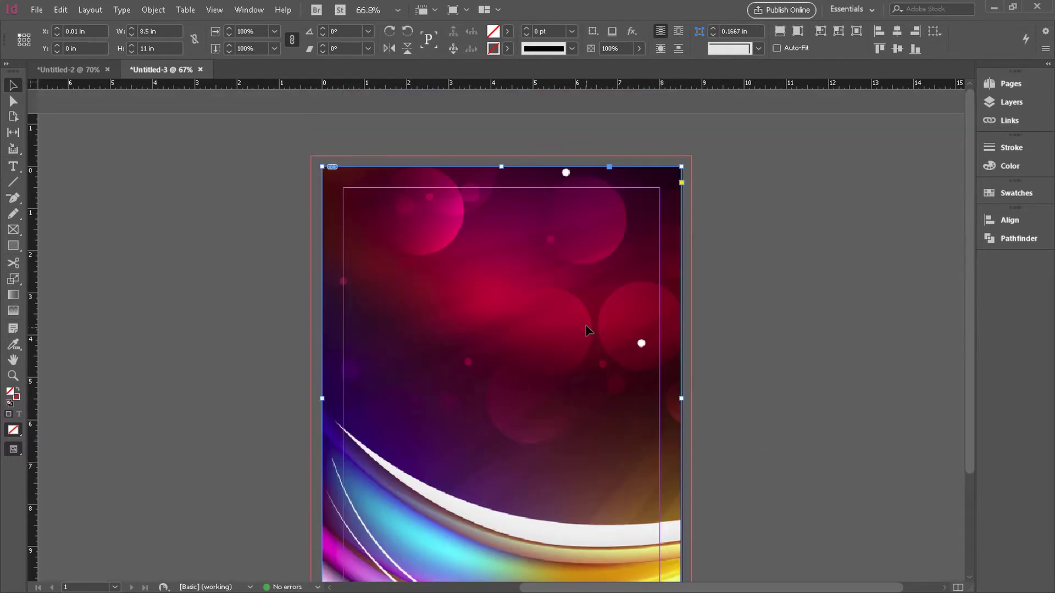
pyautogui.click(266, 315)
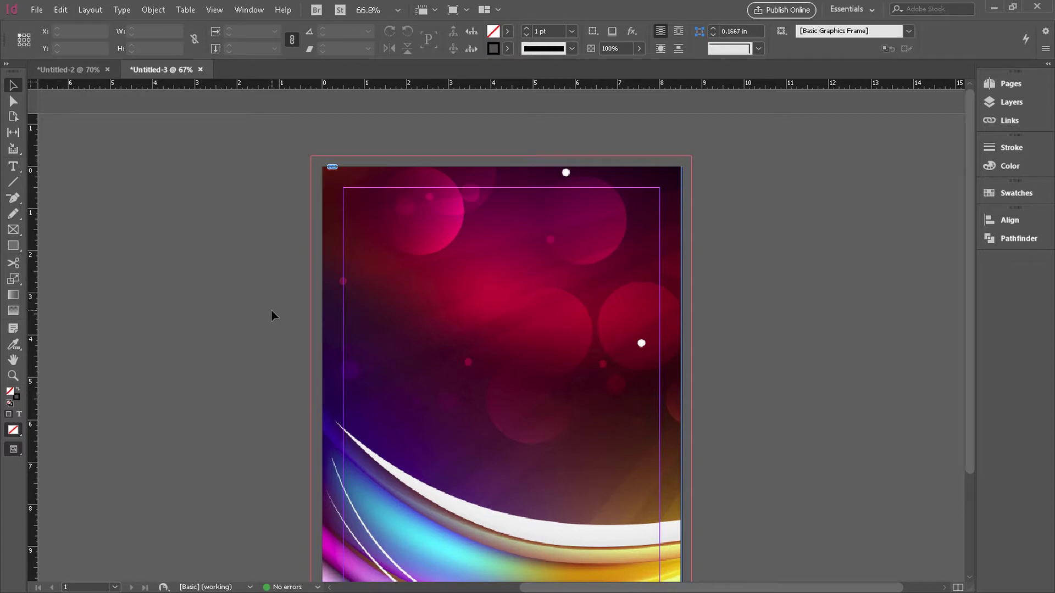
pyautogui.hotkey('ctrl', '=')
pyautogui.hotkey('ctrl', '=')
pyautogui.hotkey('ctrl', '=')
pyautogui.hotkey('ctrl', '=')
pyautogui.hotkey('ctrl', '=')
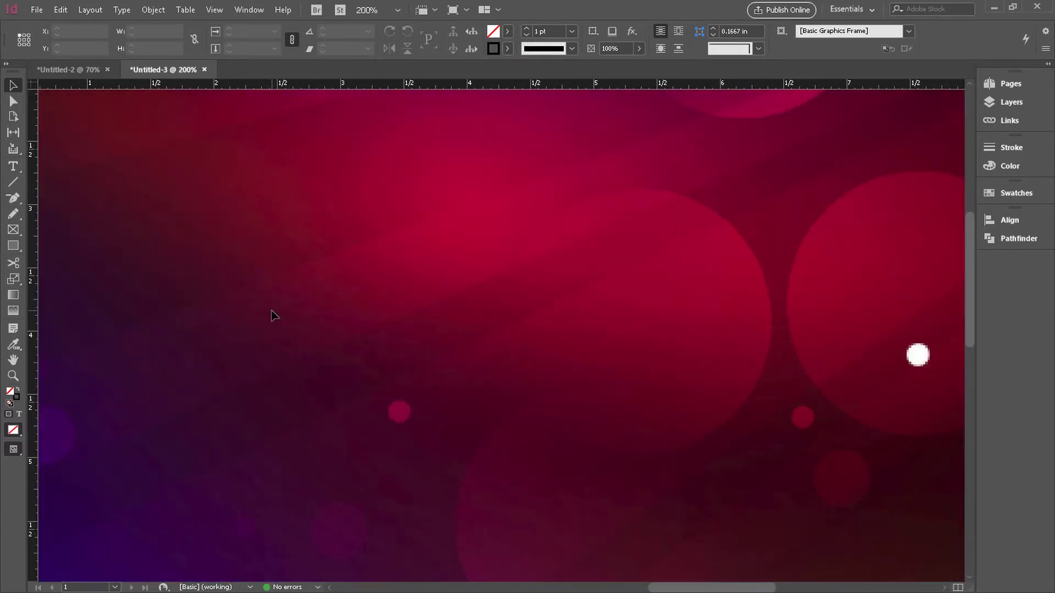
pyautogui.moveTo(130, 313); pyautogui.dragTo(516, 276)
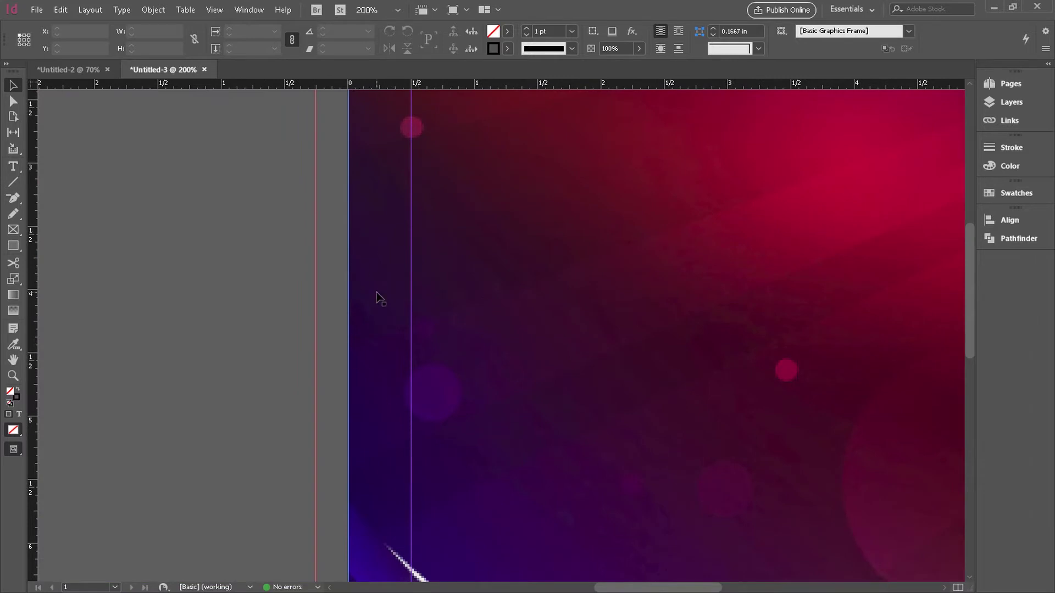
pyautogui.click(457, 223)
pyautogui.moveTo(457, 257); pyautogui.dragTo(519, 252)
pyautogui.moveTo(511, 294); pyautogui.dragTo(454, 295)
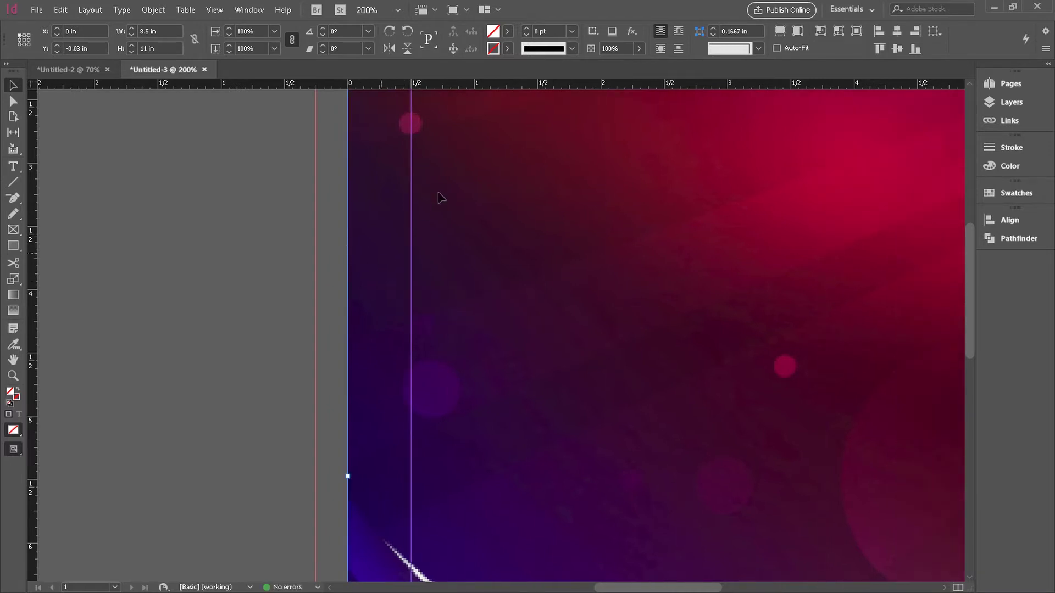
# Move the image up-left to X −0.13 in, Y −0.13 in, into the top-left bleed
pyautogui.scroll(8, 464, 231)
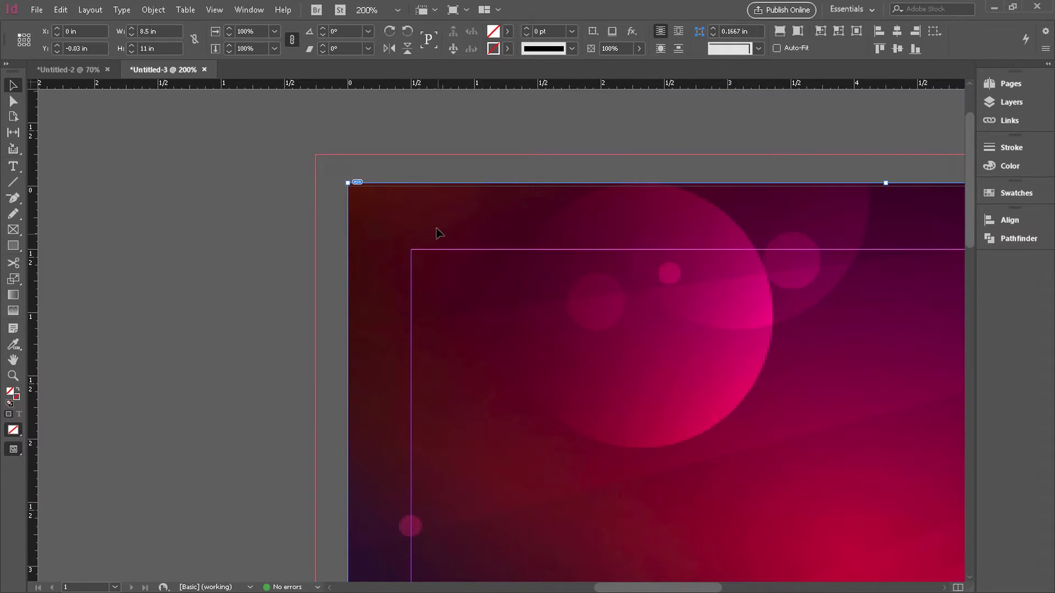
pyautogui.moveTo(440, 231); pyautogui.dragTo(455, 252)
pyautogui.moveTo(476, 292); pyautogui.dragTo(477, 287)
pyautogui.moveTo(502, 340); pyautogui.dragTo(486, 324)
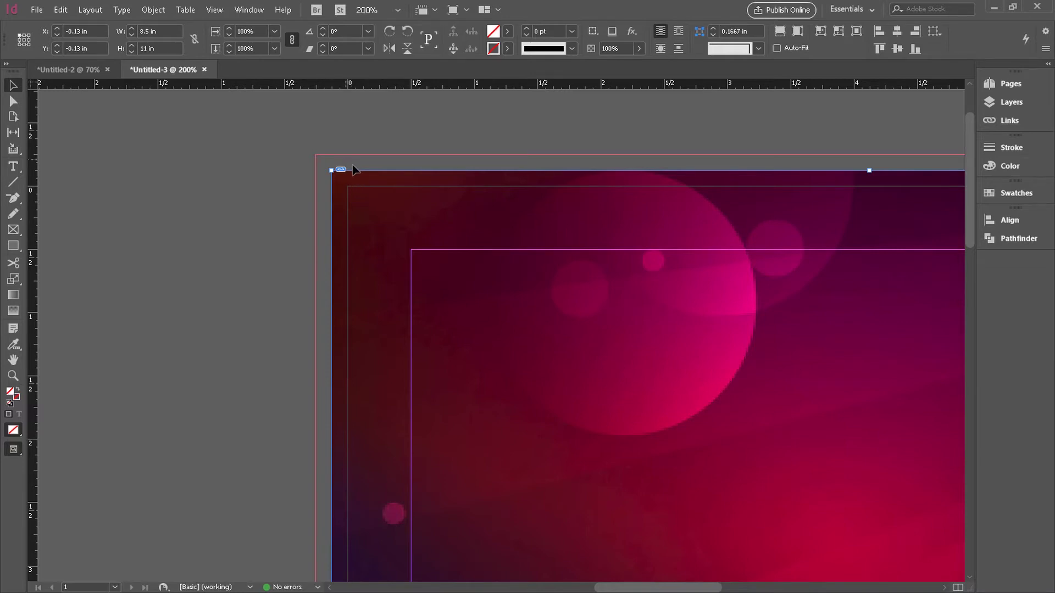
pyautogui.scroll(-10, 438, 251)
# Stretch the image frame to 8.7201 × 11.2849 in over the right and bottom bleed
pyautogui.scroll(-12, 447, 290)
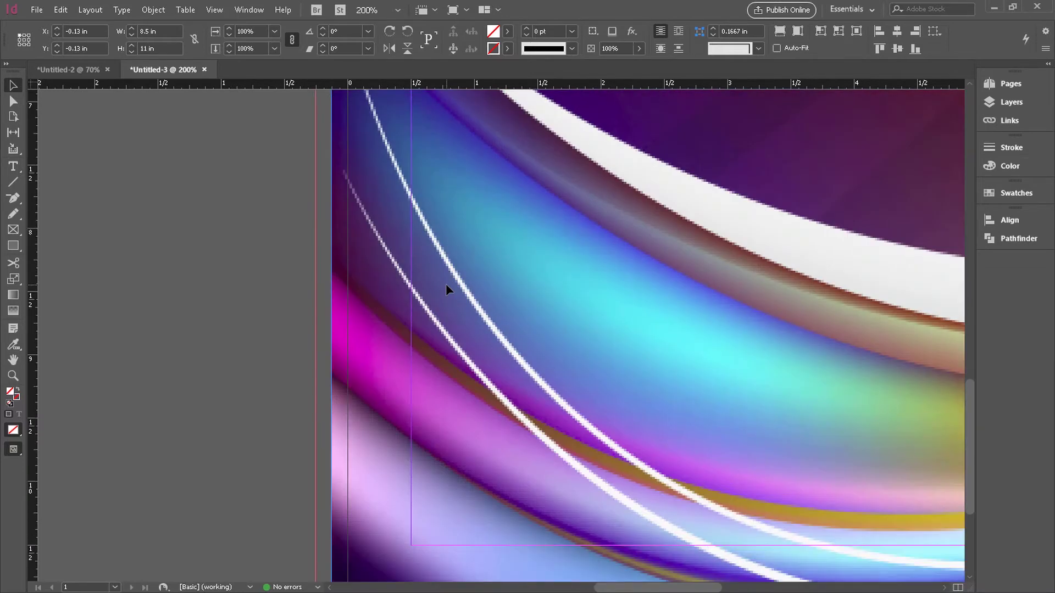
pyautogui.moveTo(670, 586); pyautogui.dragTo(775, 583)
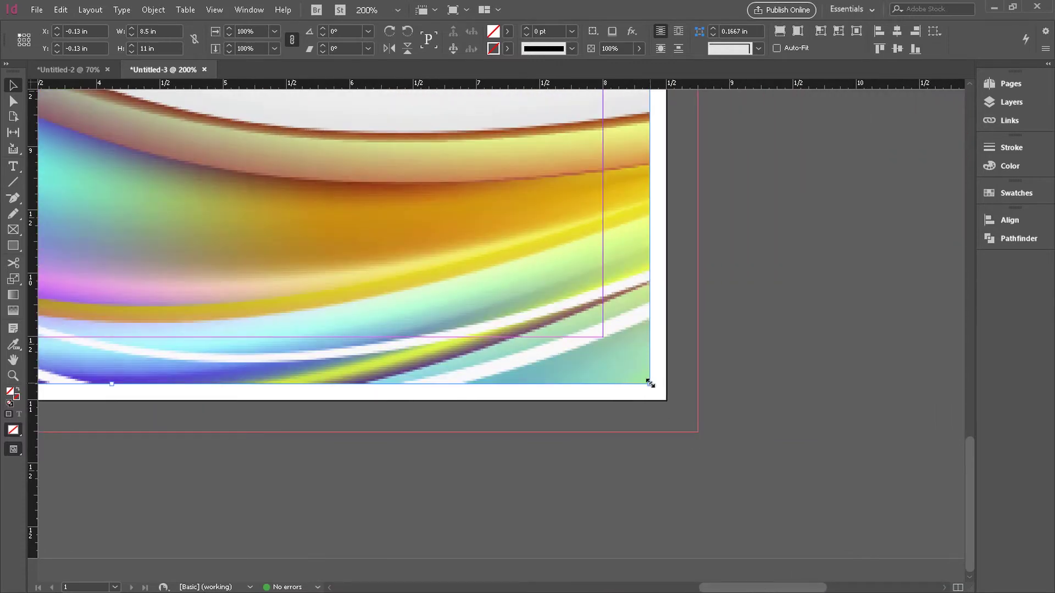
pyautogui.moveTo(650, 383); pyautogui.dragTo(677, 412)
pyautogui.scroll(10, 610, 426)
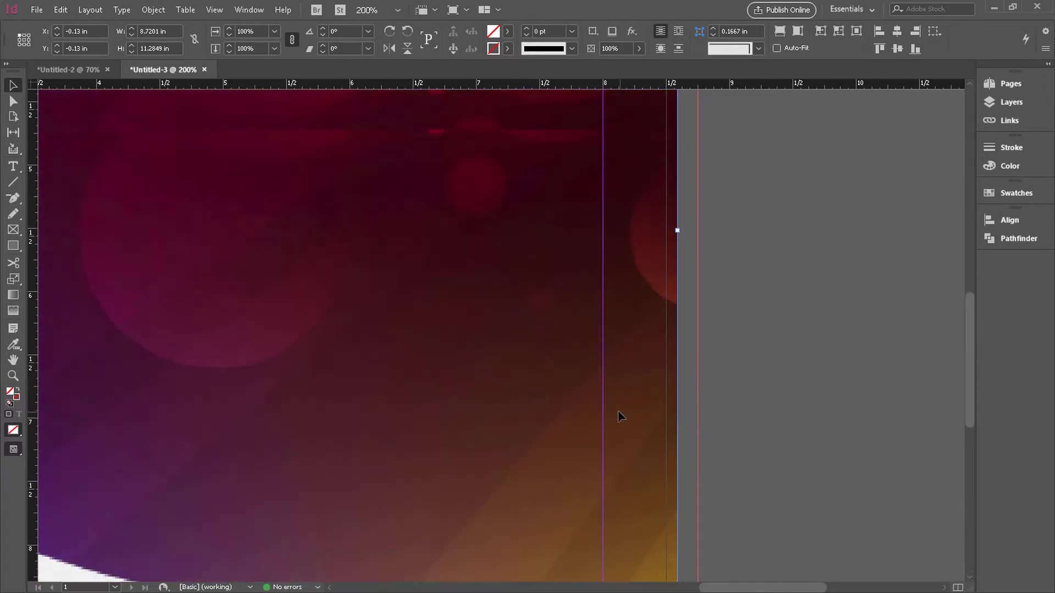
pyautogui.scroll(8, 600, 402)
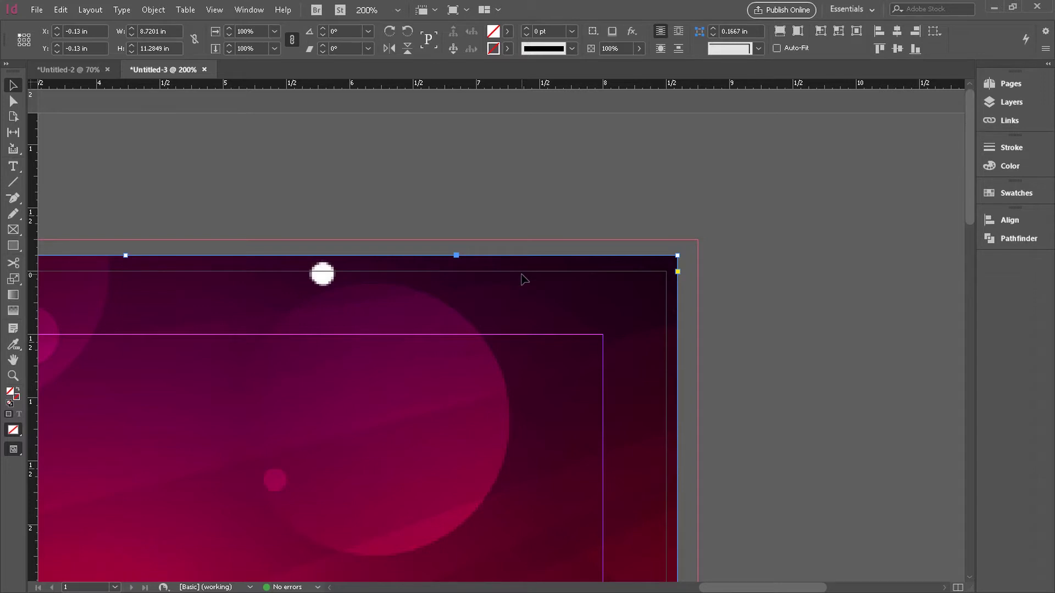
# Pull the image frame's bottom-right corner back to the page's bottom-right corner
pyautogui.scroll(-10, 650, 323)
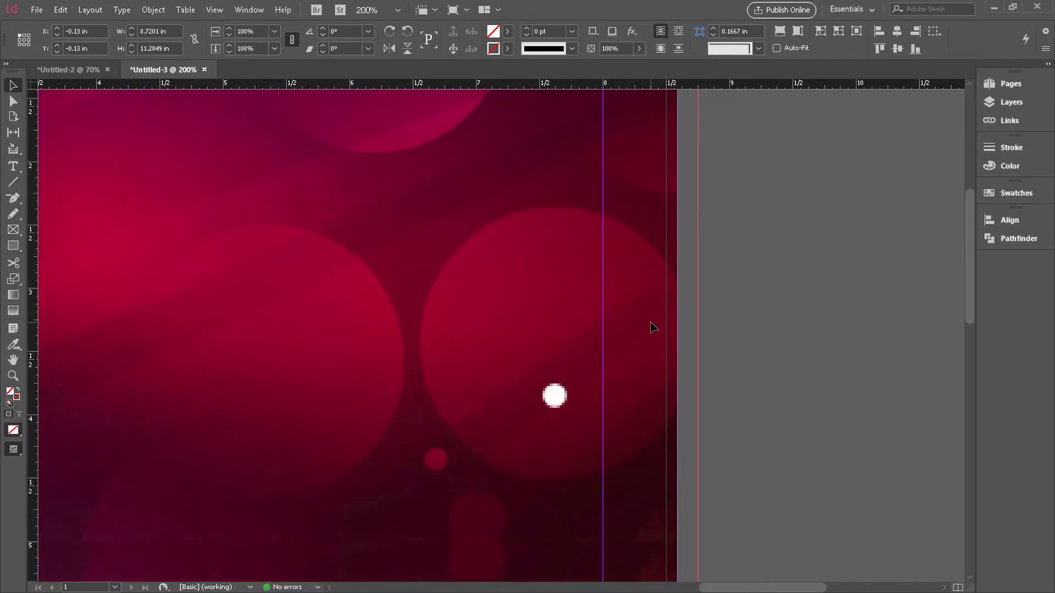
pyautogui.scroll(-10, 669, 375)
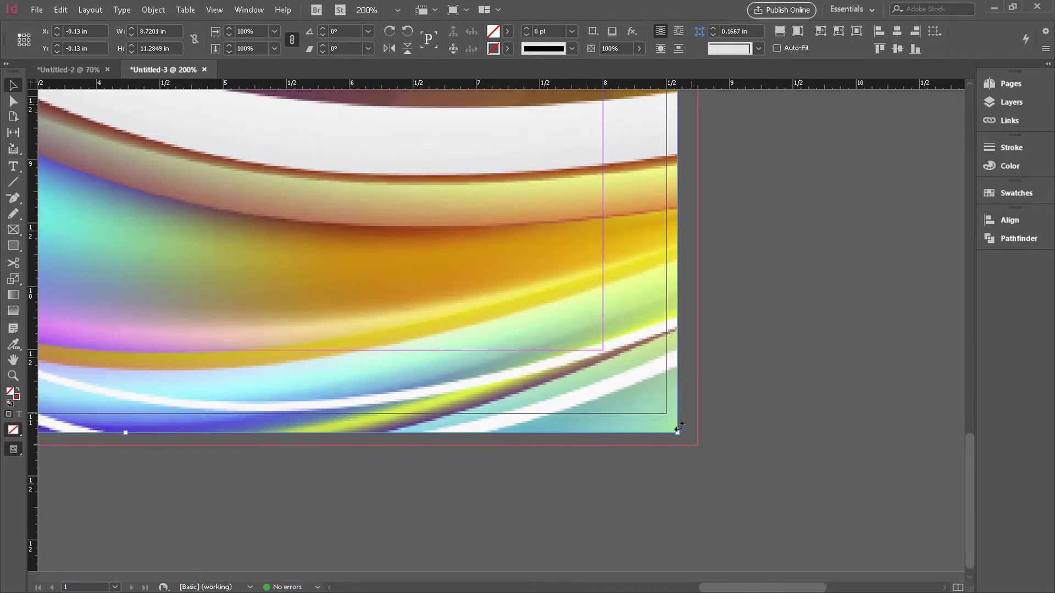
pyautogui.moveTo(678, 434); pyautogui.dragTo(668, 413)
pyautogui.scroll(3, 512, 393)
pyautogui.scroll(15, 512, 394)
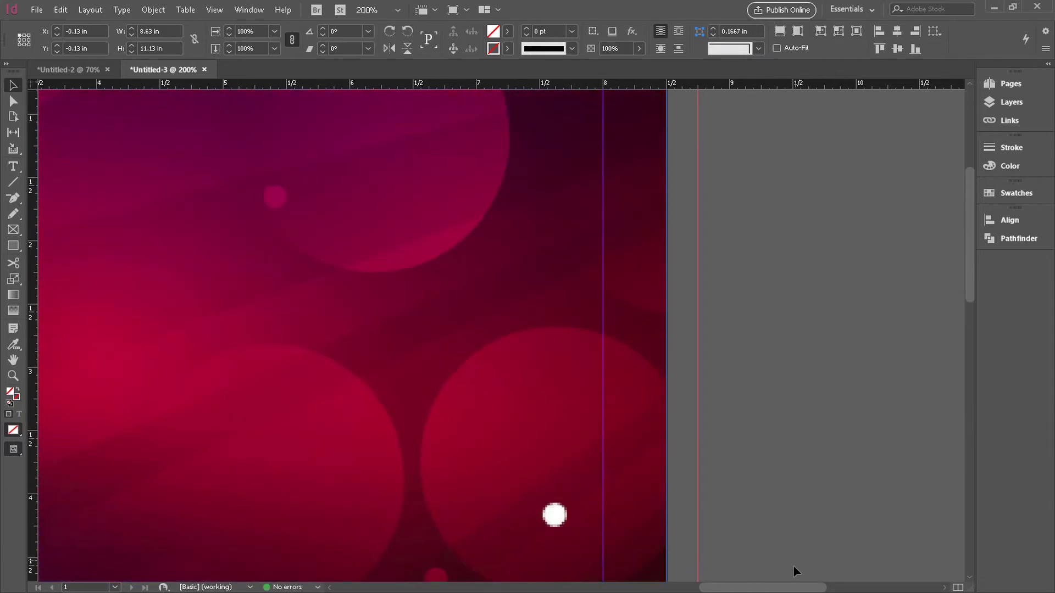
pyautogui.hscroll(-10, 790, 568)
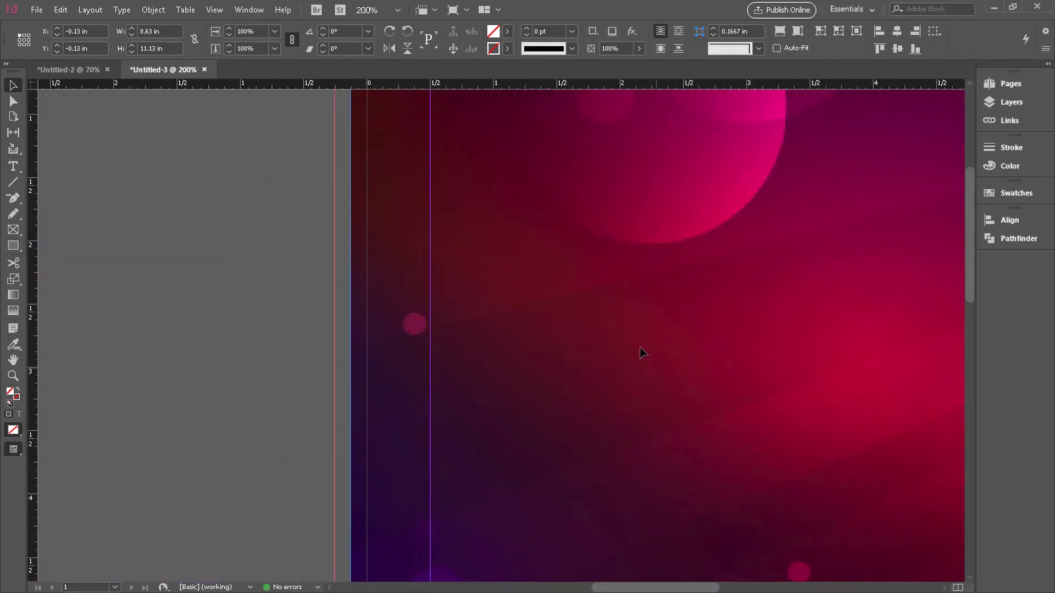
pyautogui.scroll(4, 572, 278)
pyautogui.hscroll(-2, 572, 278)
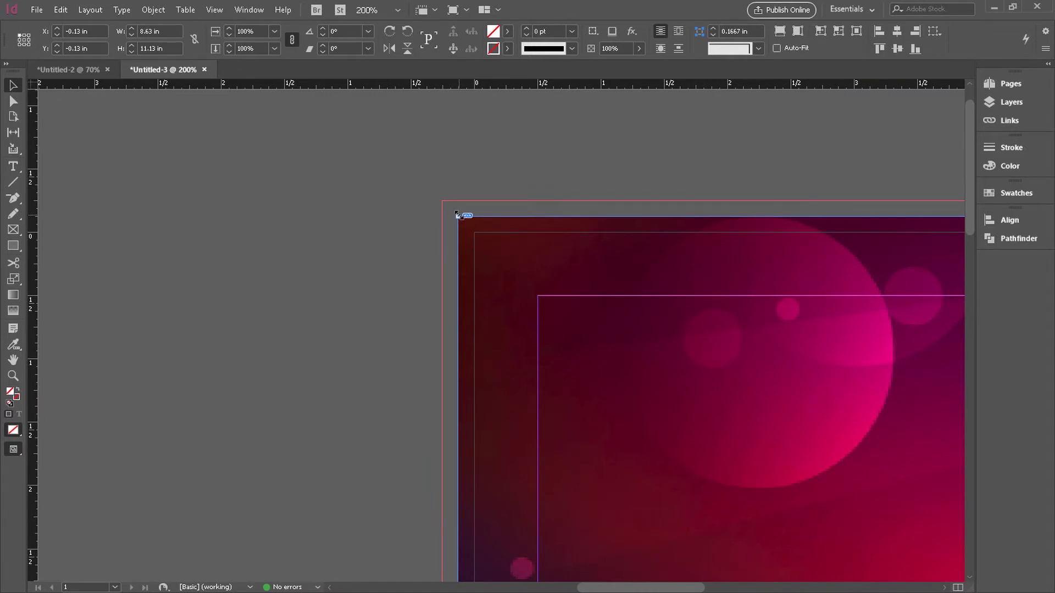
# Snap the frame's top-left corner to the page corner, giving X 0, Y 0 at 8.5 × 11 in
pyautogui.moveTo(457, 214); pyautogui.dragTo(471, 228)
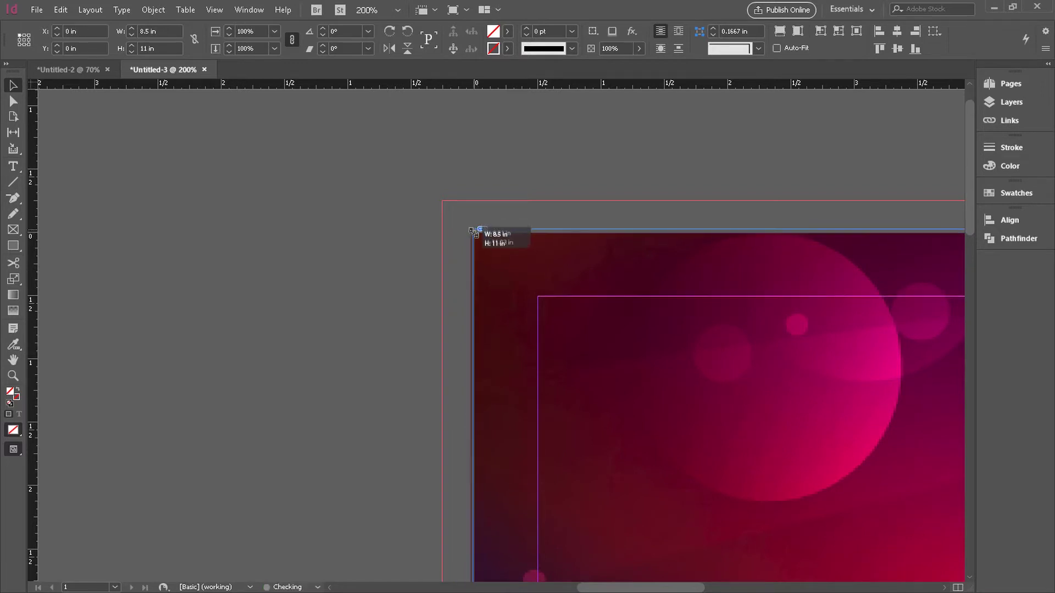
pyautogui.moveTo(474, 231); pyautogui.dragTo(475, 232)
pyautogui.click(284, 279)
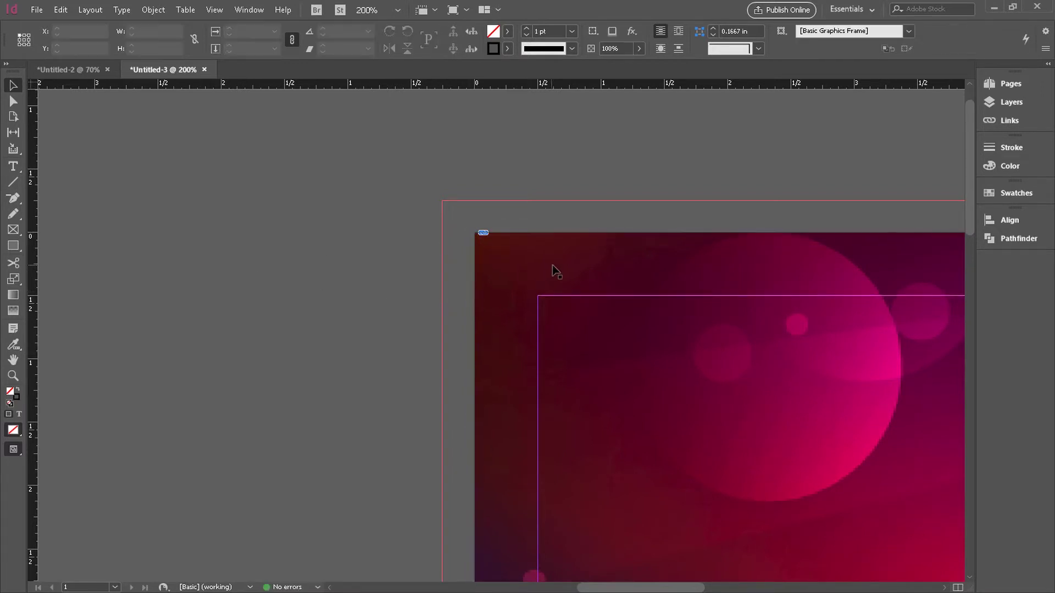
pyautogui.scroll(-15, 555, 270)
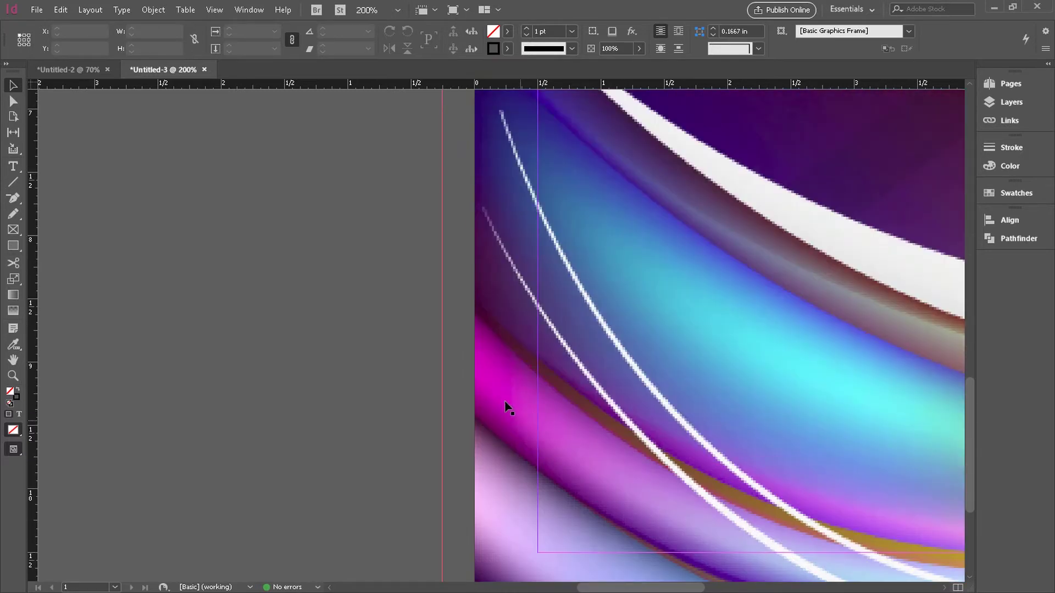
pyautogui.scroll(-2, 504, 403)
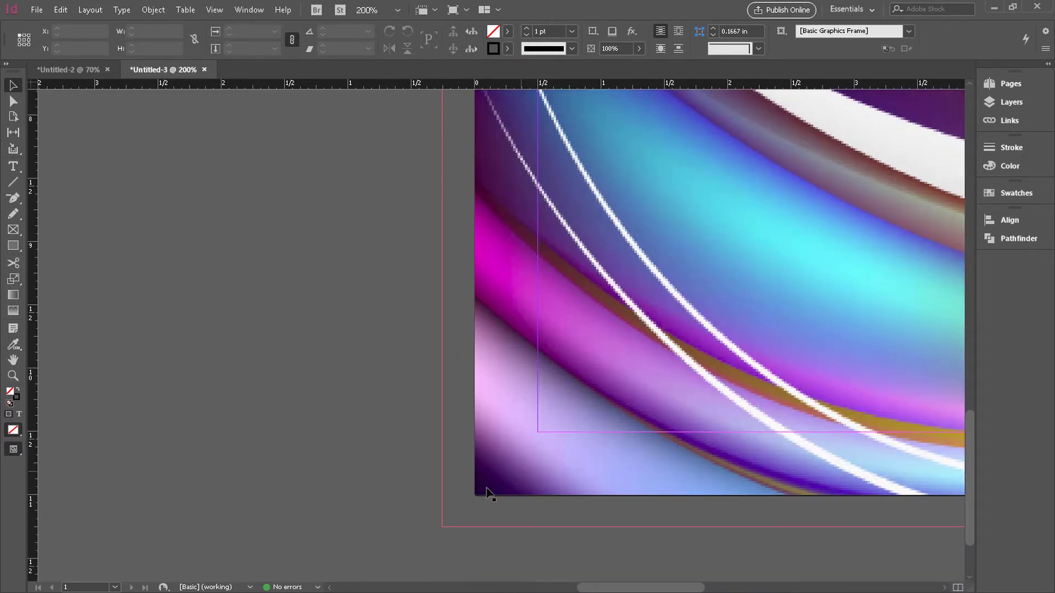
pyautogui.scroll(5, 195, 169)
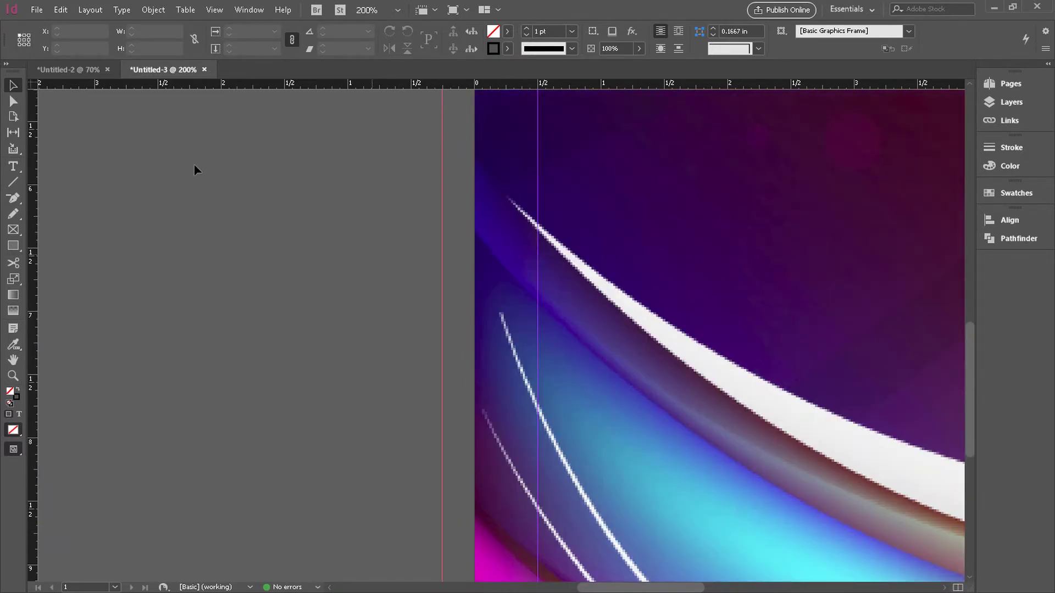
# Export with the [High Quality Print] PDF preset, naming the file example.pdf
pyautogui.click(37, 10)
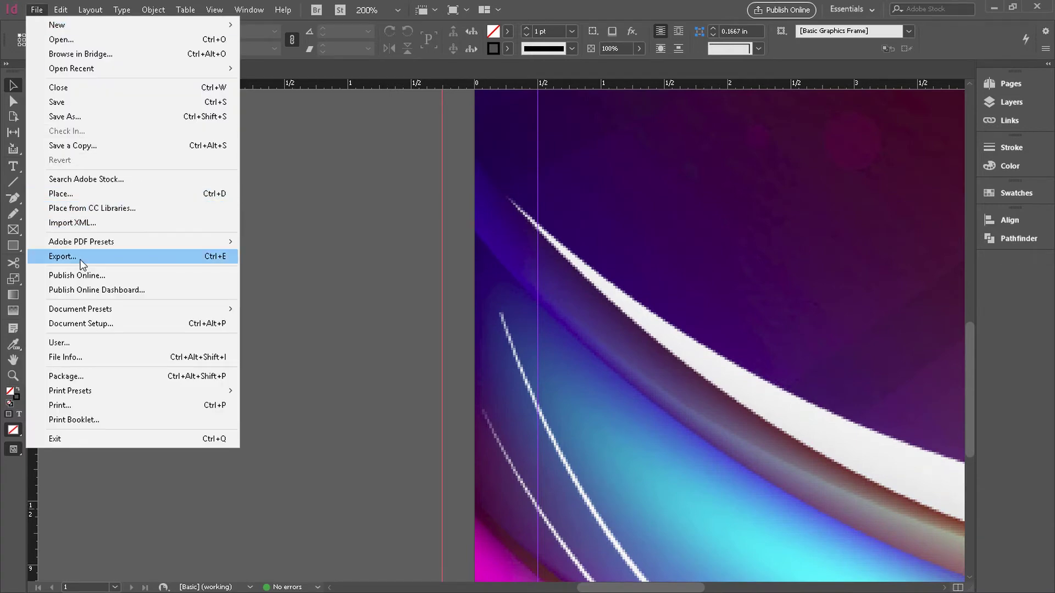
pyautogui.moveTo(86, 246)
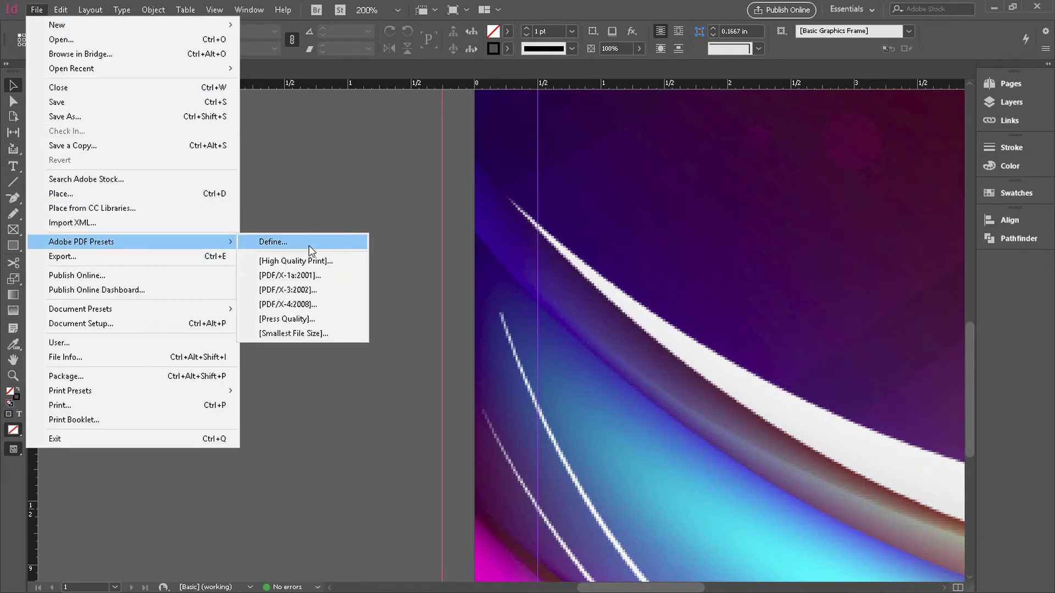
pyautogui.click(288, 263)
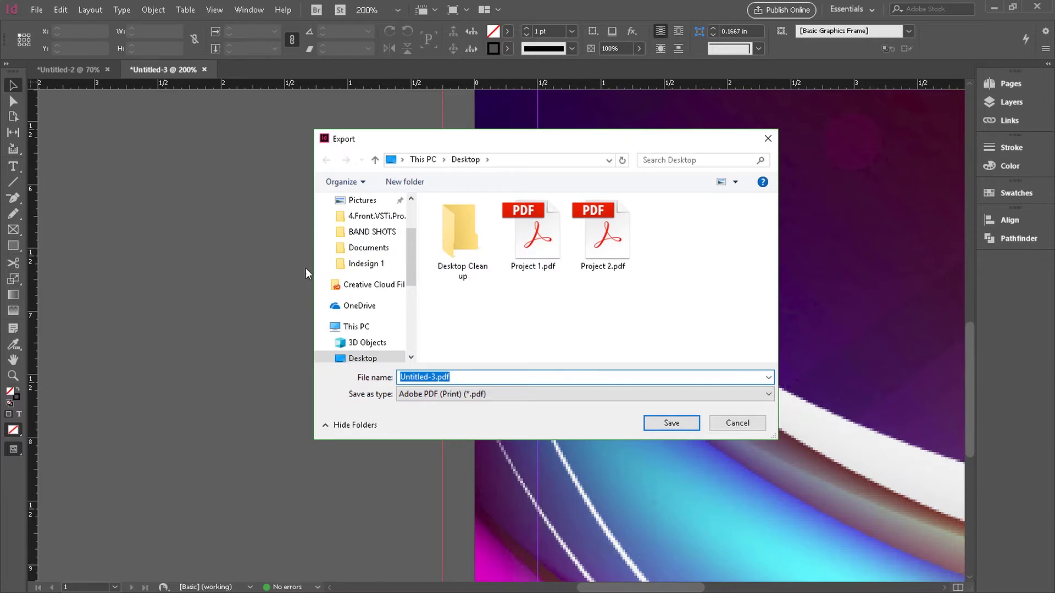
pyautogui.click(432, 378)
pyautogui.moveTo(438, 377); pyautogui.dragTo(268, 370)
pyautogui.press('BackSpace')
pyautogui.write('example')
pyautogui.click(671, 423)
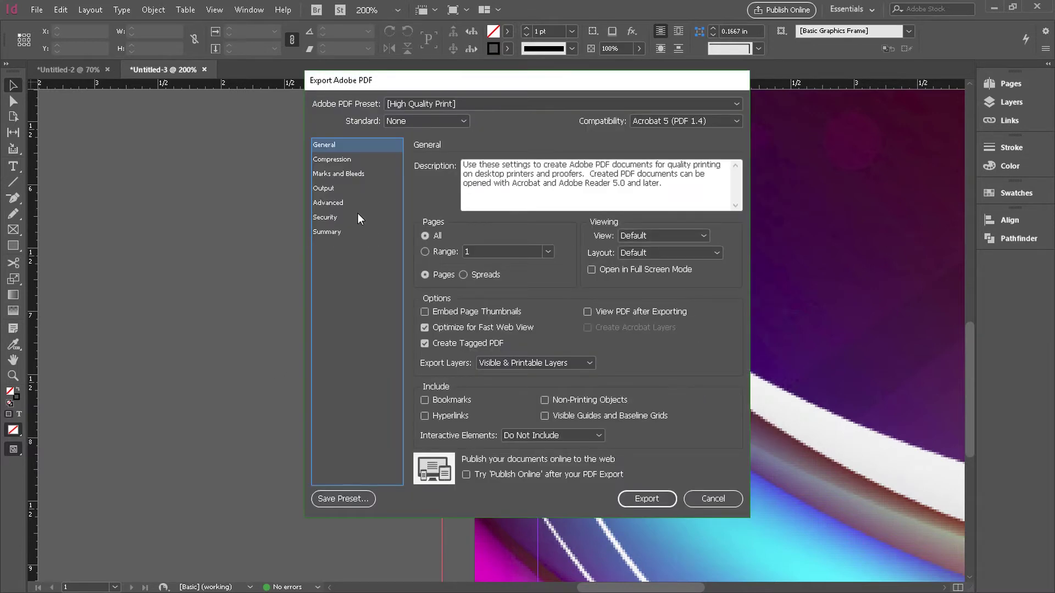
# Enable All Printer's Marks and Use Document Bleed Settings (0.25 in), then export the PDF
pyautogui.click(335, 174)
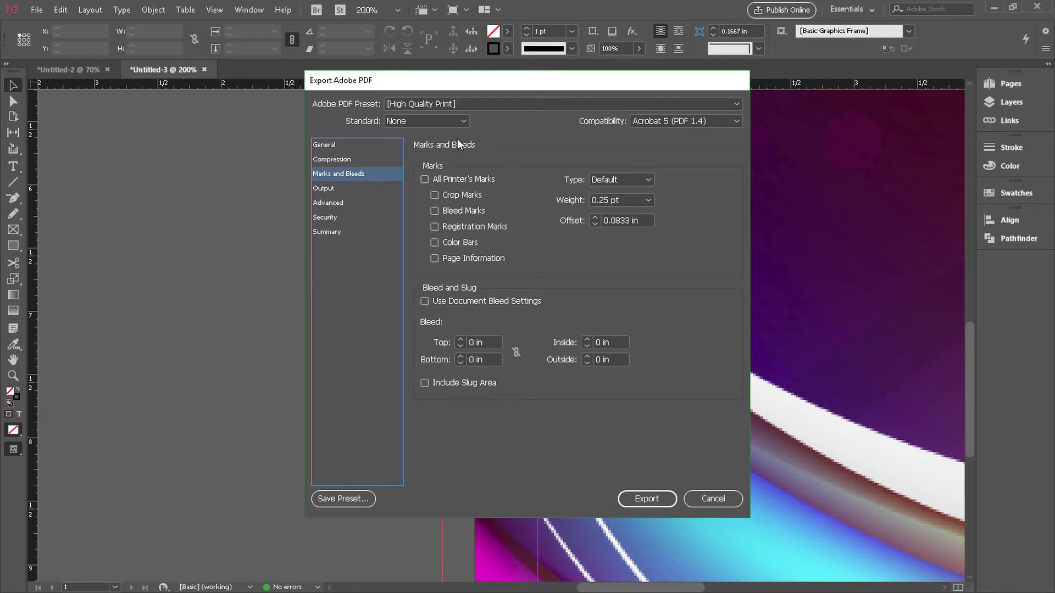
pyautogui.click(424, 178)
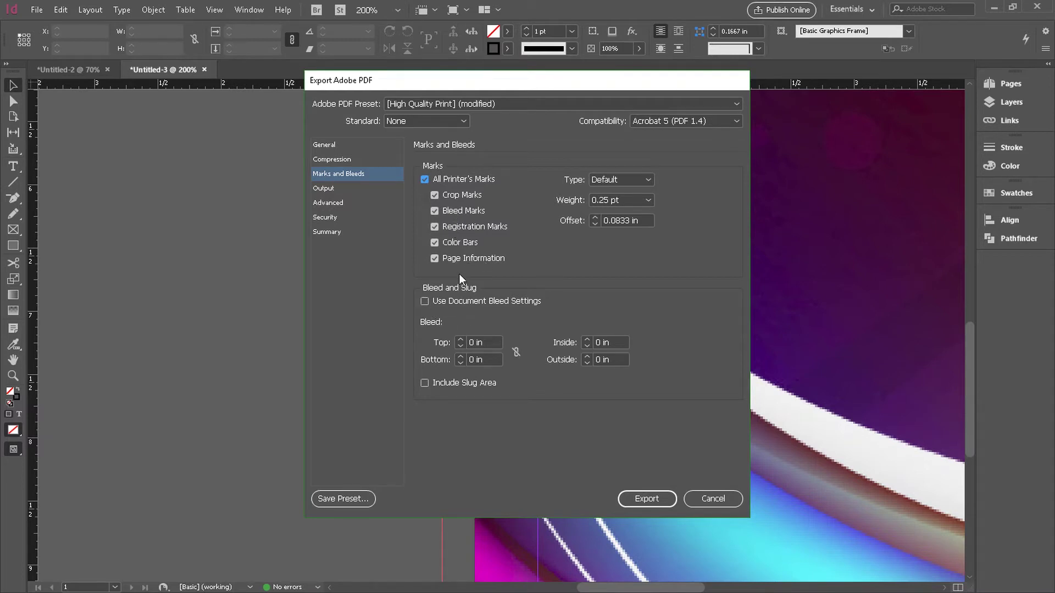
pyautogui.click(425, 301)
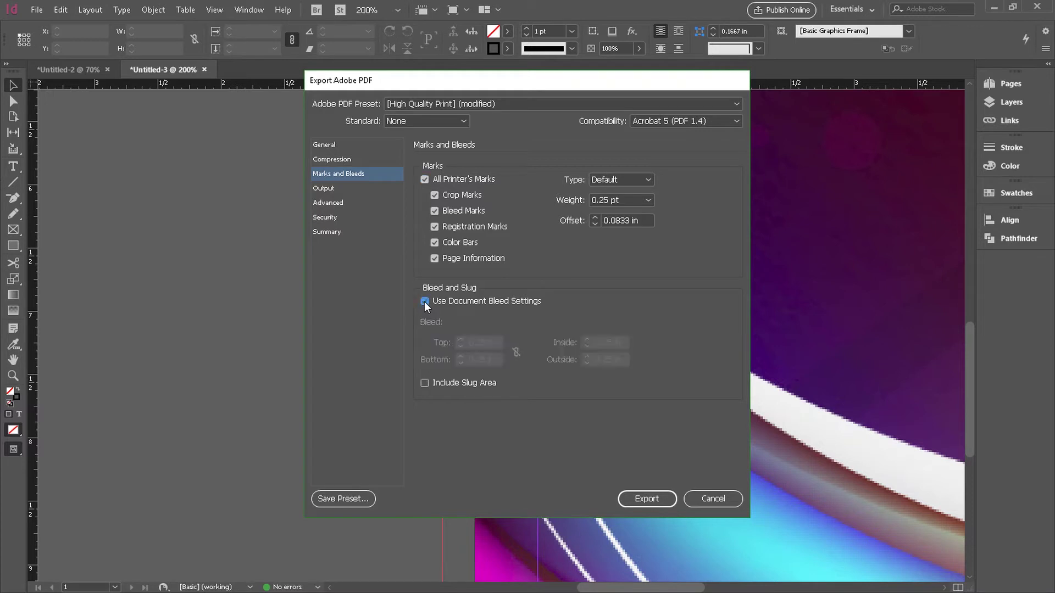
pyautogui.click(426, 303)
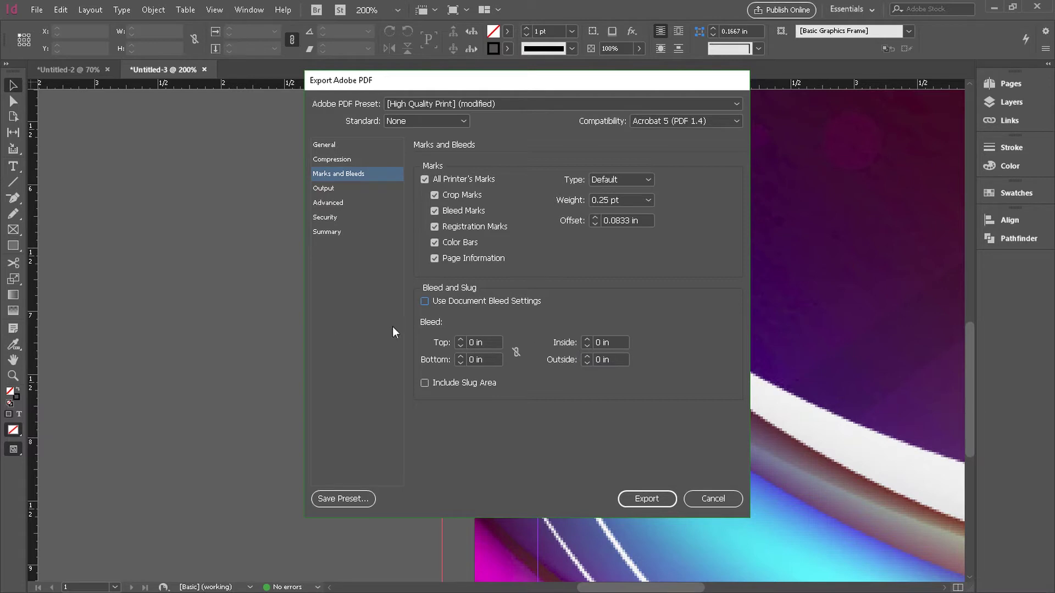
pyautogui.click(425, 302)
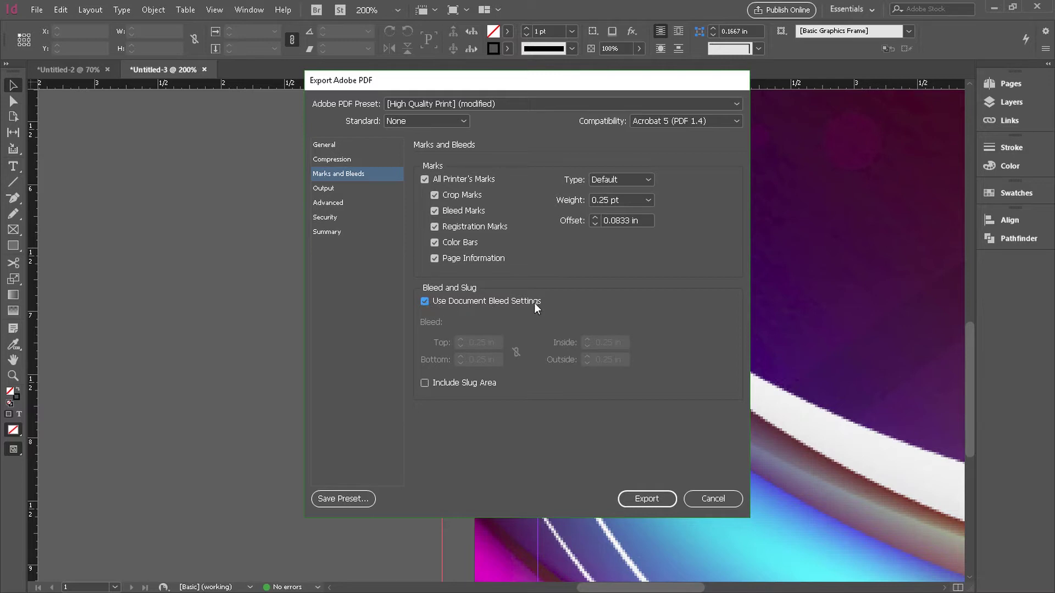
pyautogui.click(646, 499)
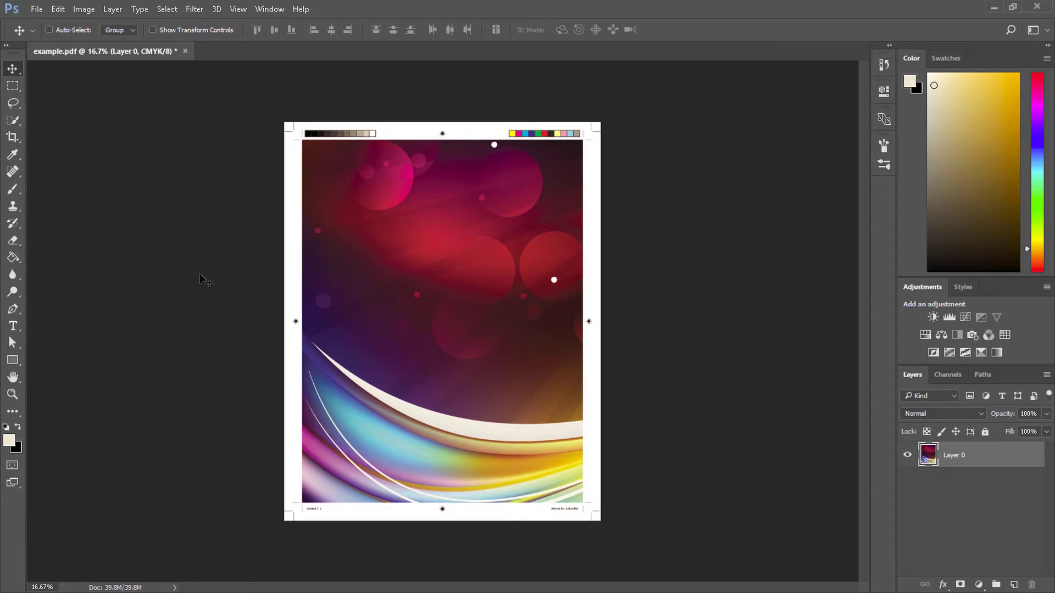
pyautogui.hotkey('ctrl', '+')
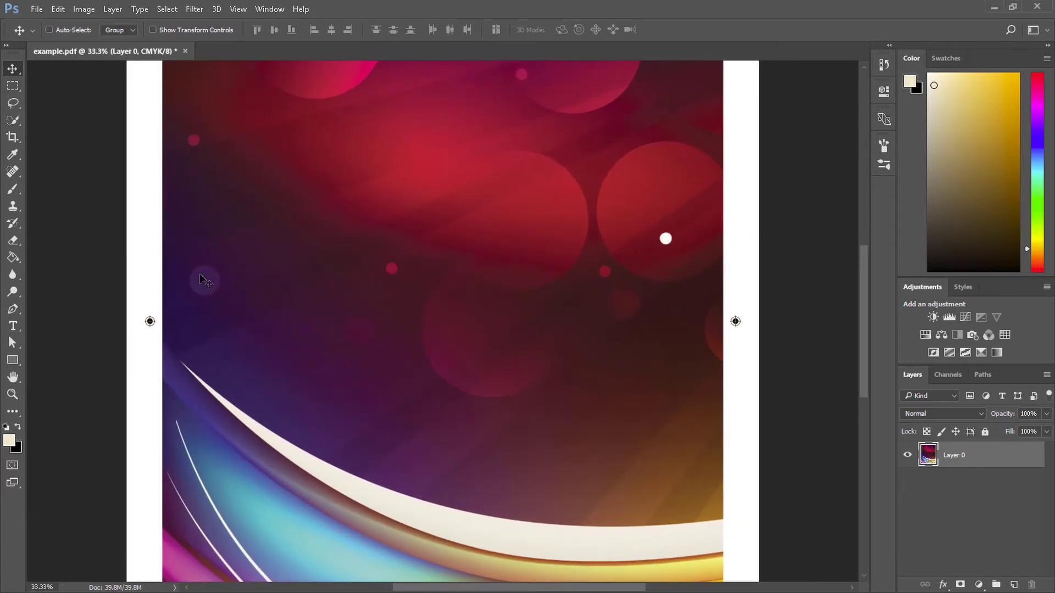
pyautogui.moveTo(187, 190); pyautogui.dragTo(370, 494)
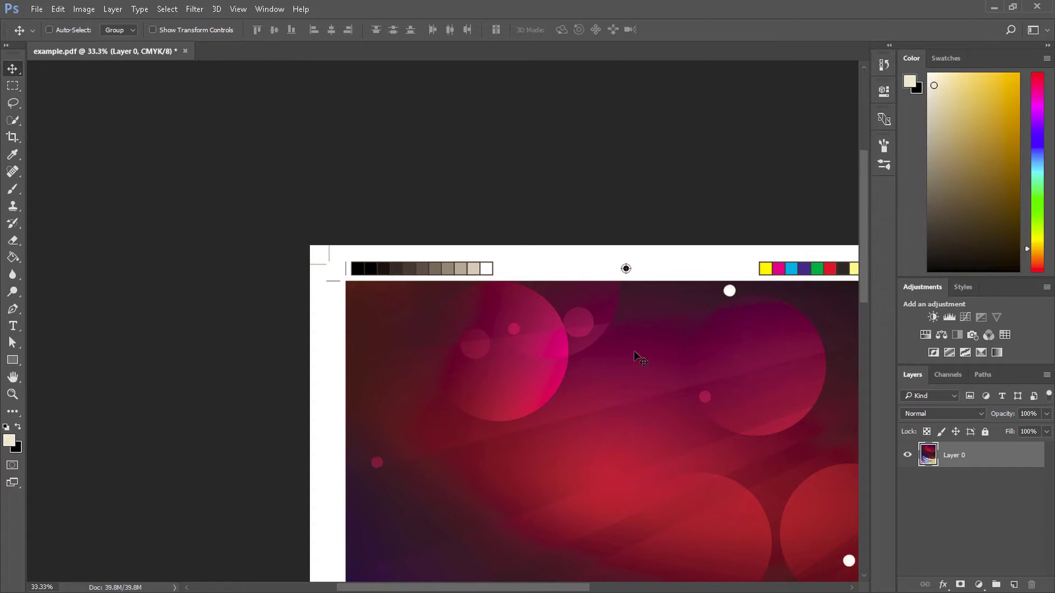
pyautogui.moveTo(475, 455); pyautogui.dragTo(531, 286)
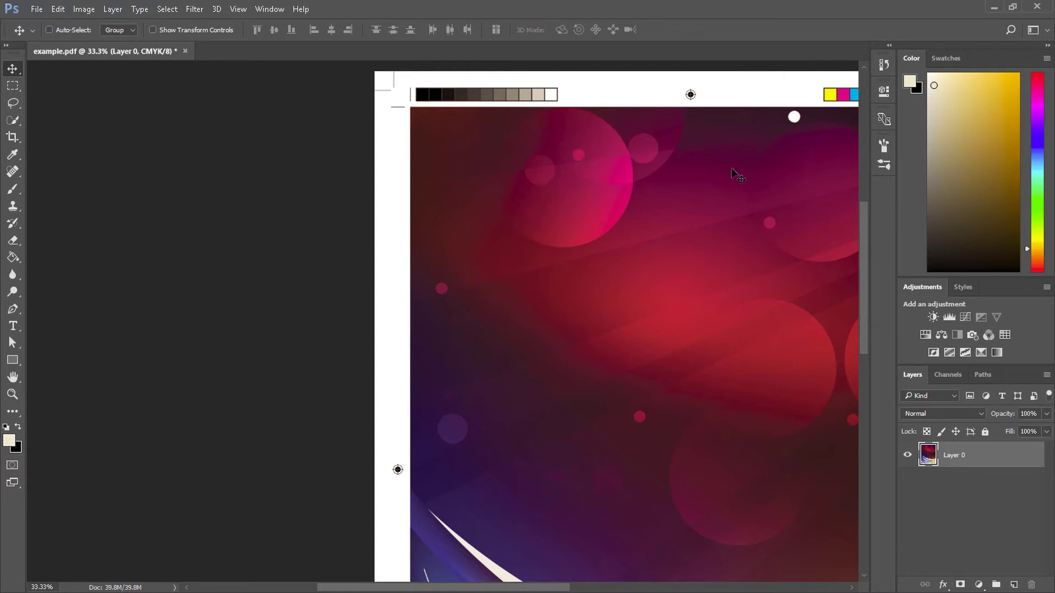
pyautogui.moveTo(741, 170); pyautogui.dragTo(556, 283)
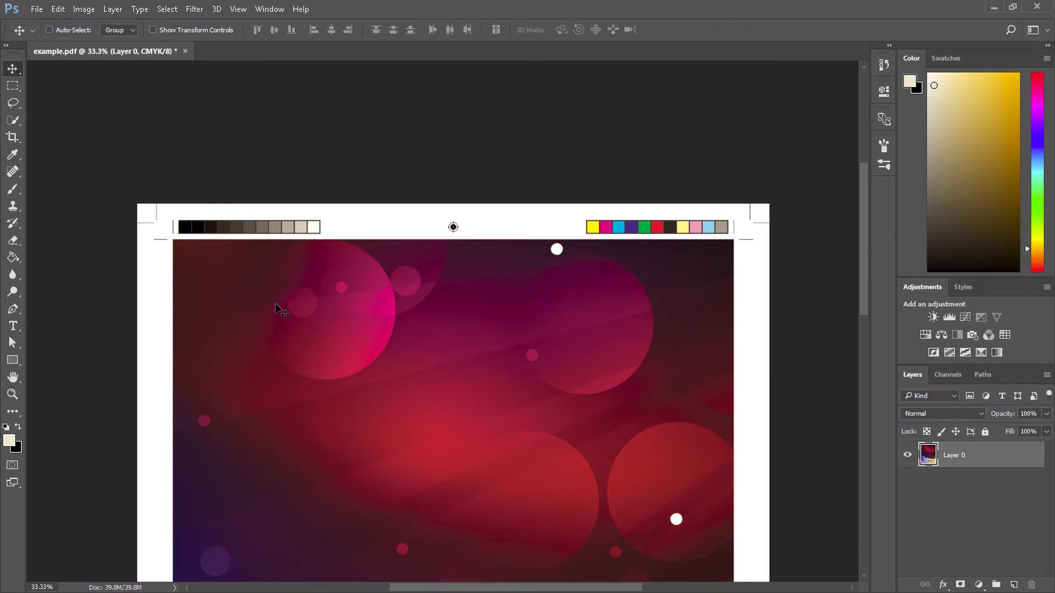
# With the Crop tool, set the crop's top-left corner and top edge on the crop marks
pyautogui.click(12, 137)
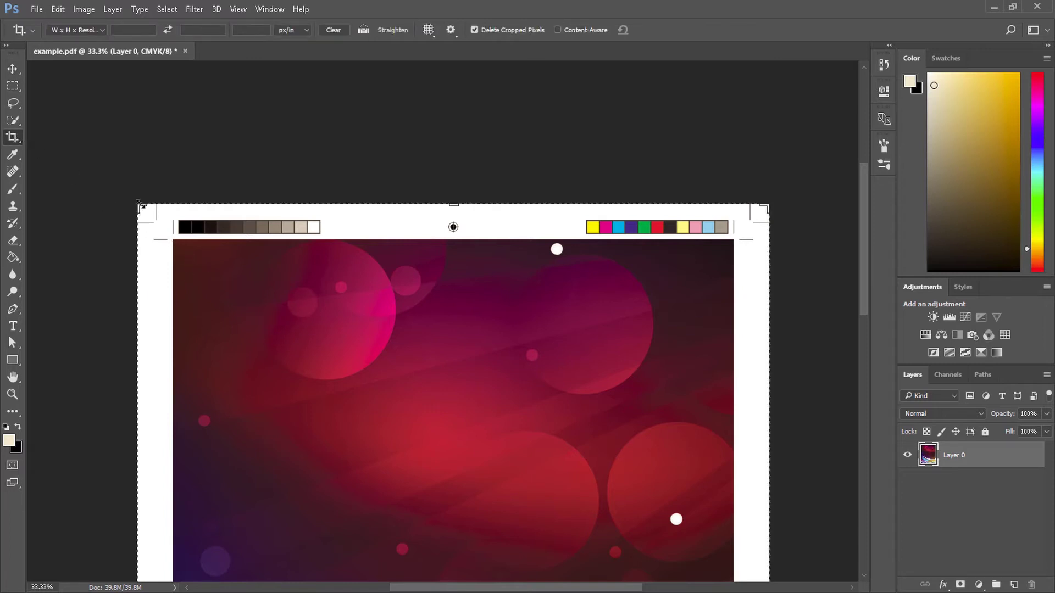
pyautogui.moveTo(145, 209)
pyautogui.mouseDown()
pyautogui.moveTo(157, 226)
pyautogui.moveTo(156, 217)
pyautogui.mouseUp()
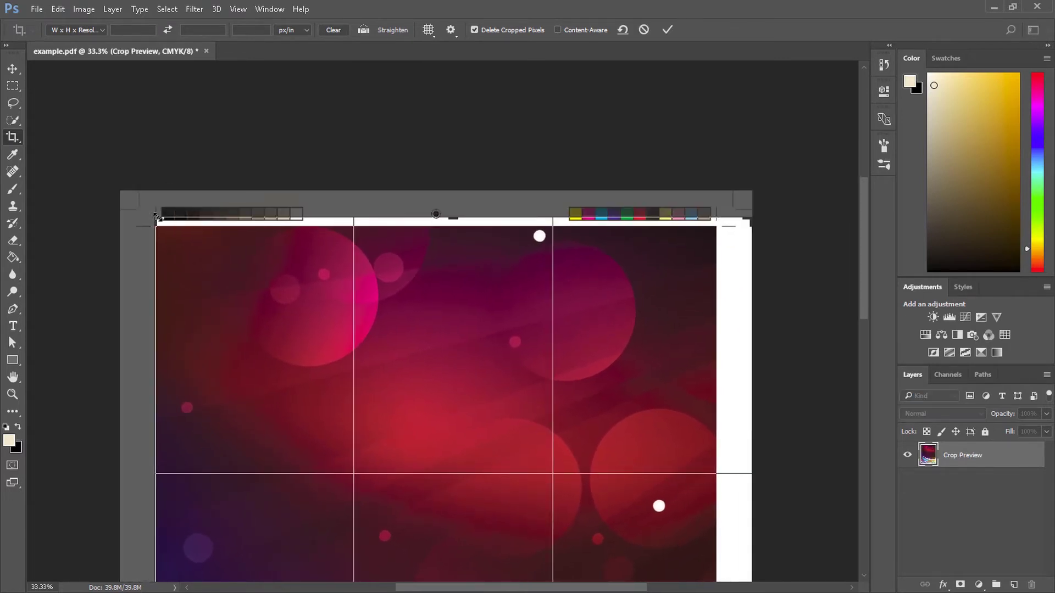
pyautogui.hotkey('ctrl', '+')
pyautogui.hotkey('ctrl', '+')
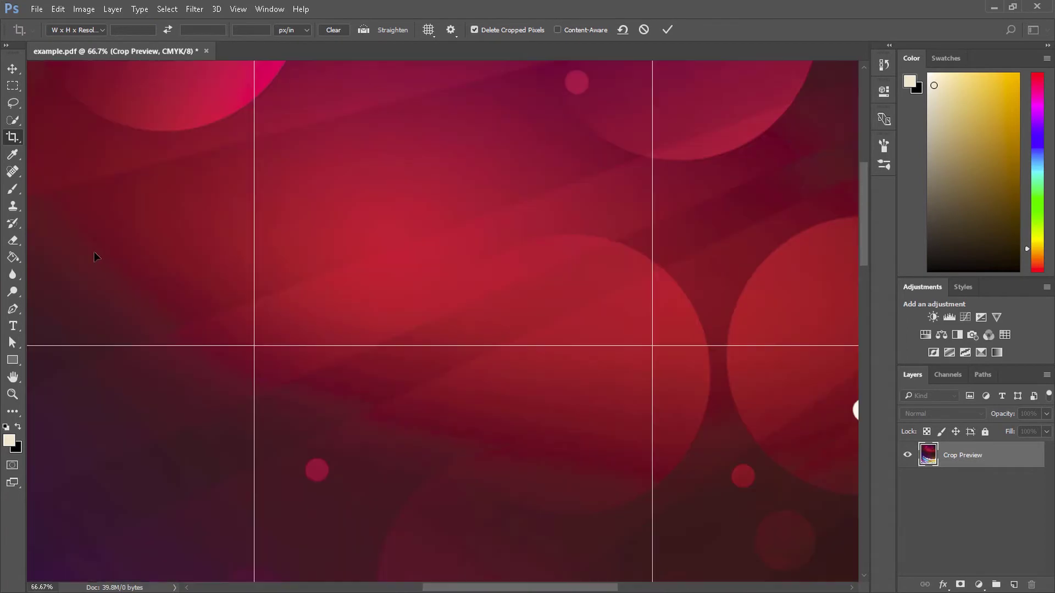
pyautogui.moveTo(113, 207); pyautogui.dragTo(623, 587)
pyautogui.moveTo(365, 222); pyautogui.dragTo(370, 225)
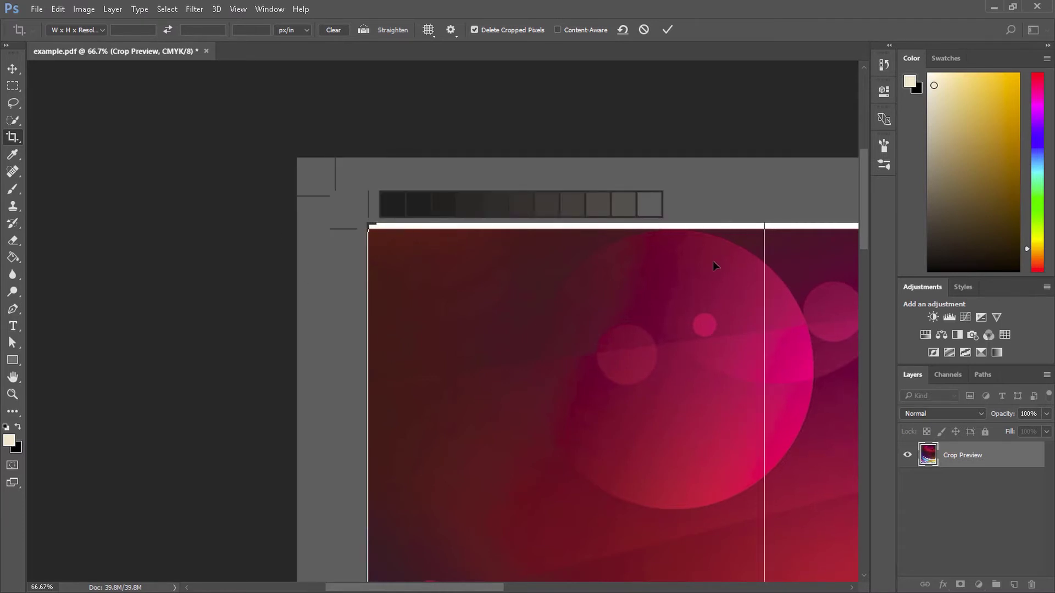
pyautogui.moveTo(678, 237); pyautogui.dragTo(503, 237)
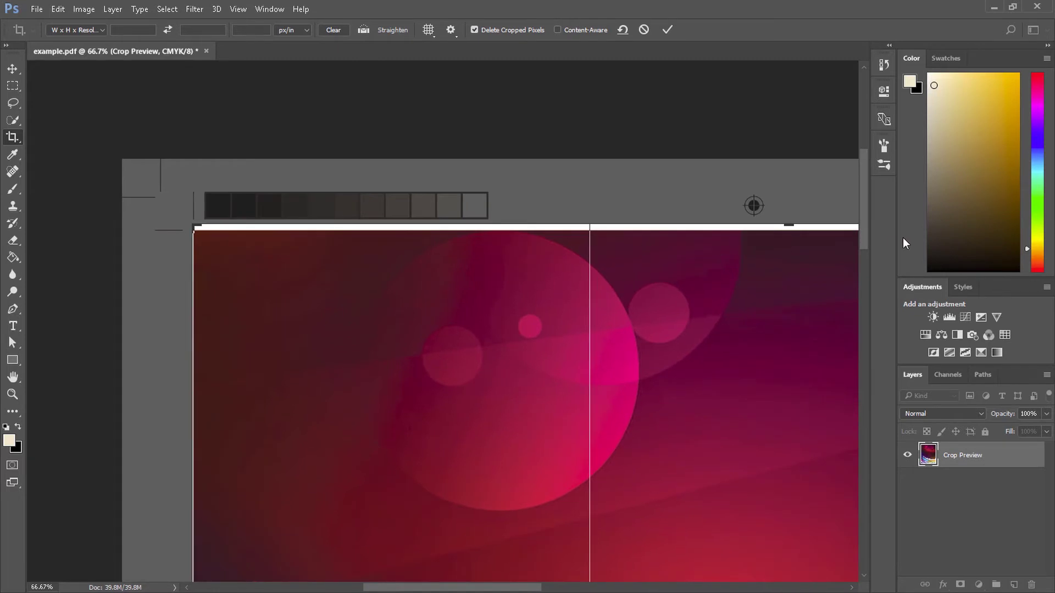
pyautogui.moveTo(792, 227); pyautogui.dragTo(789, 230)
# Pull the crop's right edge and bottom edge in to their crop marks, leaving the date slug outside
pyautogui.moveTo(765, 348); pyautogui.dragTo(160, 306)
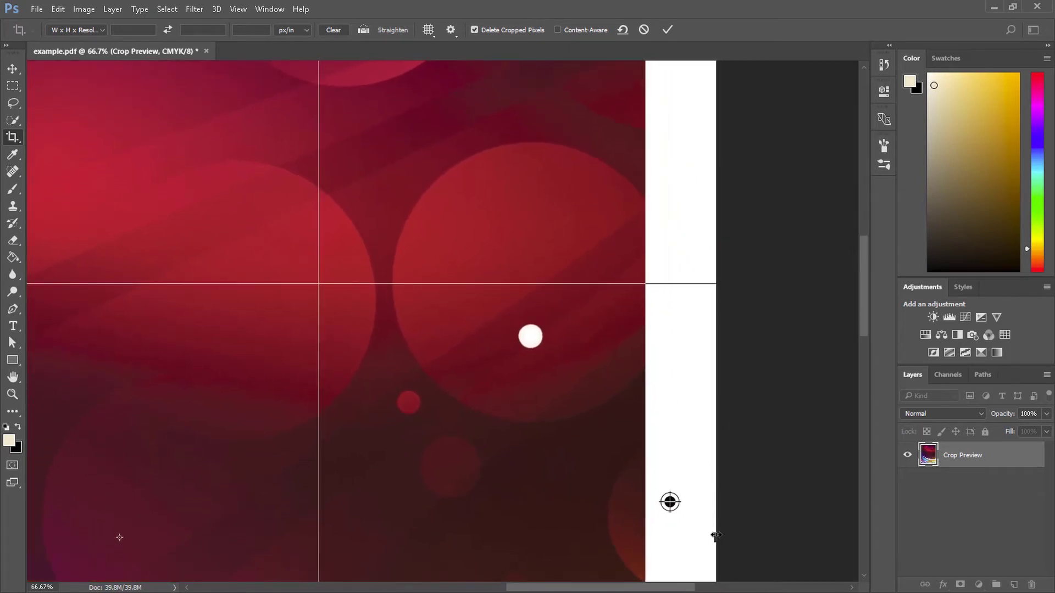
pyautogui.moveTo(716, 536); pyautogui.dragTo(680, 531)
pyautogui.moveTo(869, 299); pyautogui.dragTo(866, 481)
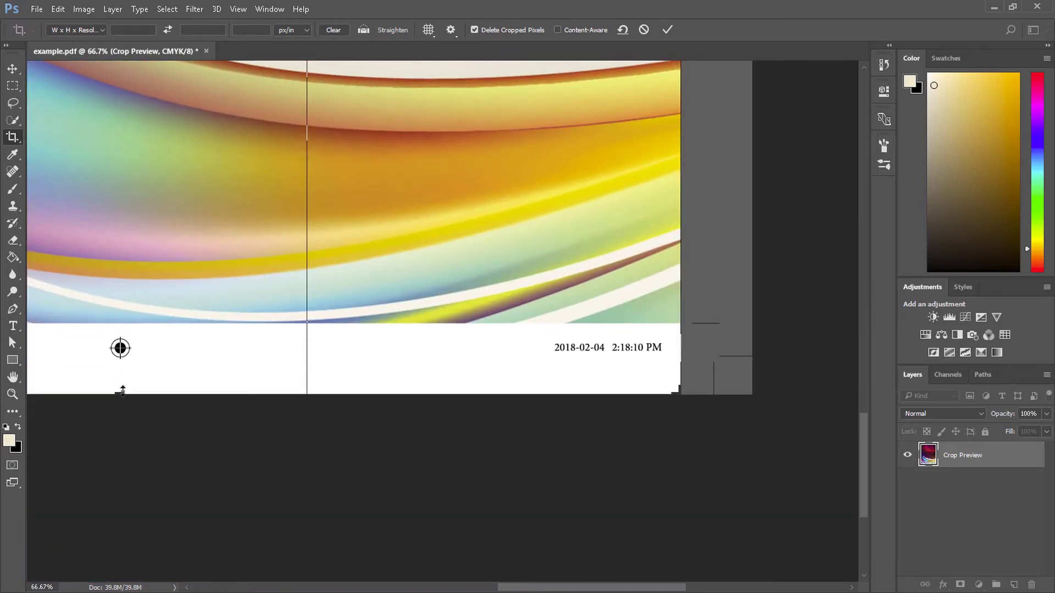
pyautogui.moveTo(122, 390); pyautogui.dragTo(122, 357)
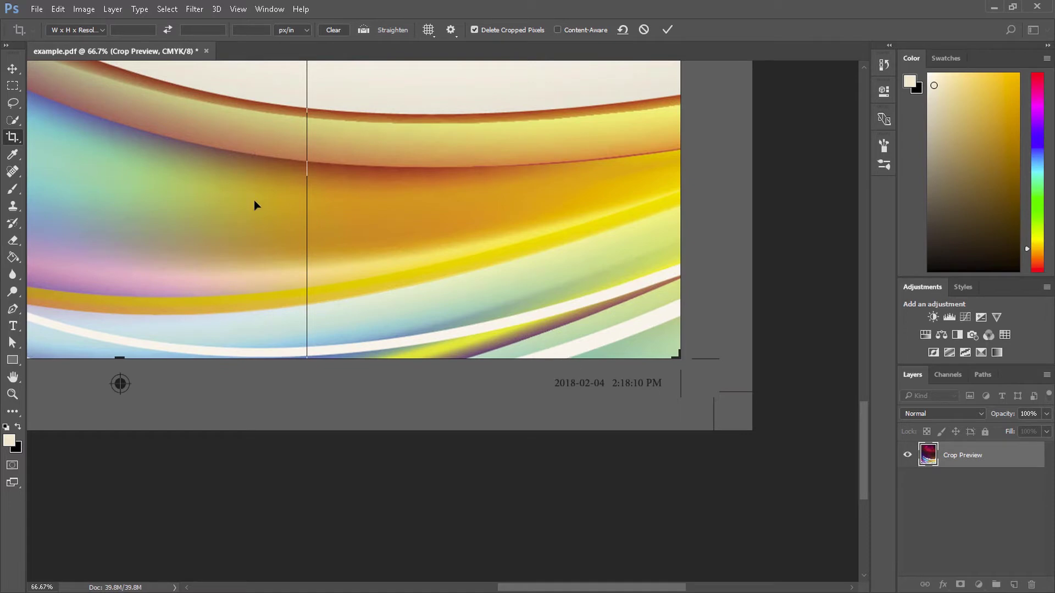
pyautogui.rightClick(237, 202)
# Apply the crop and pan around to check the trimmed spread's edges
pyautogui.click(278, 506)
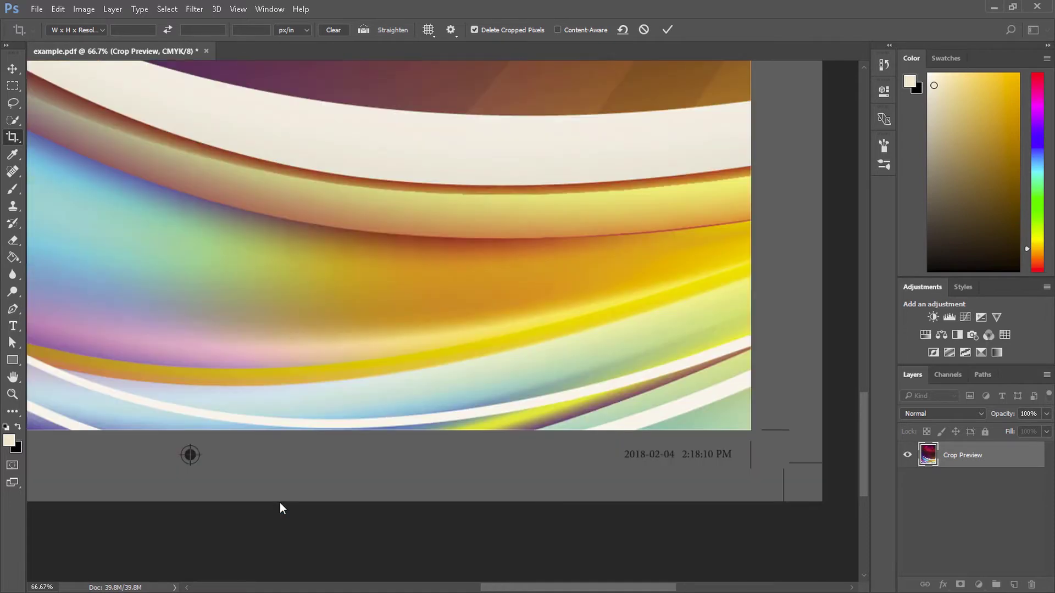
pyautogui.moveTo(231, 171); pyautogui.dragTo(319, 274)
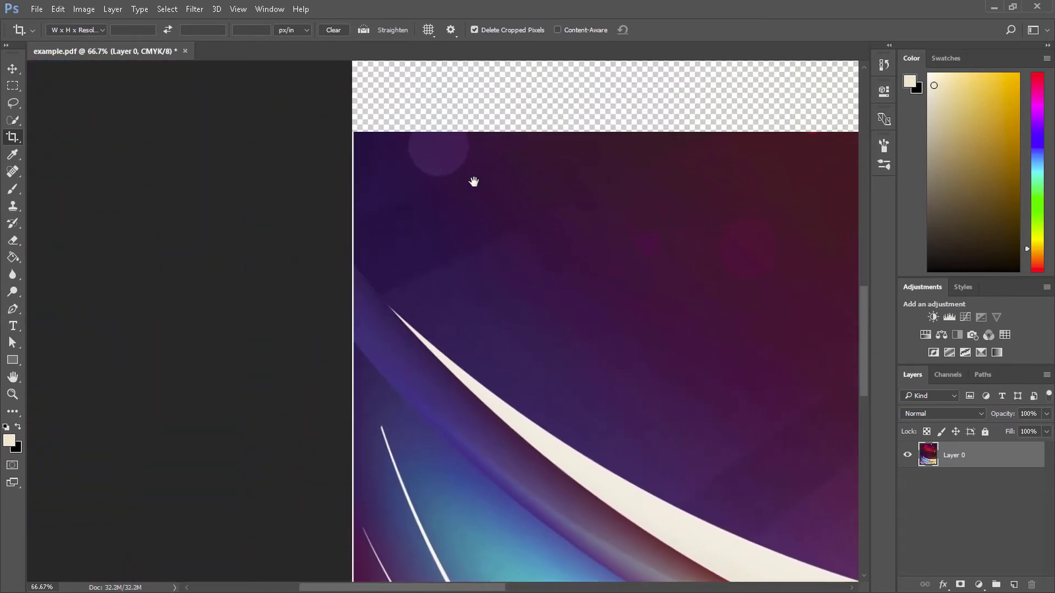
pyautogui.moveTo(474, 181); pyautogui.dragTo(377, 507)
pyautogui.moveTo(429, 141); pyautogui.dragTo(412, 417)
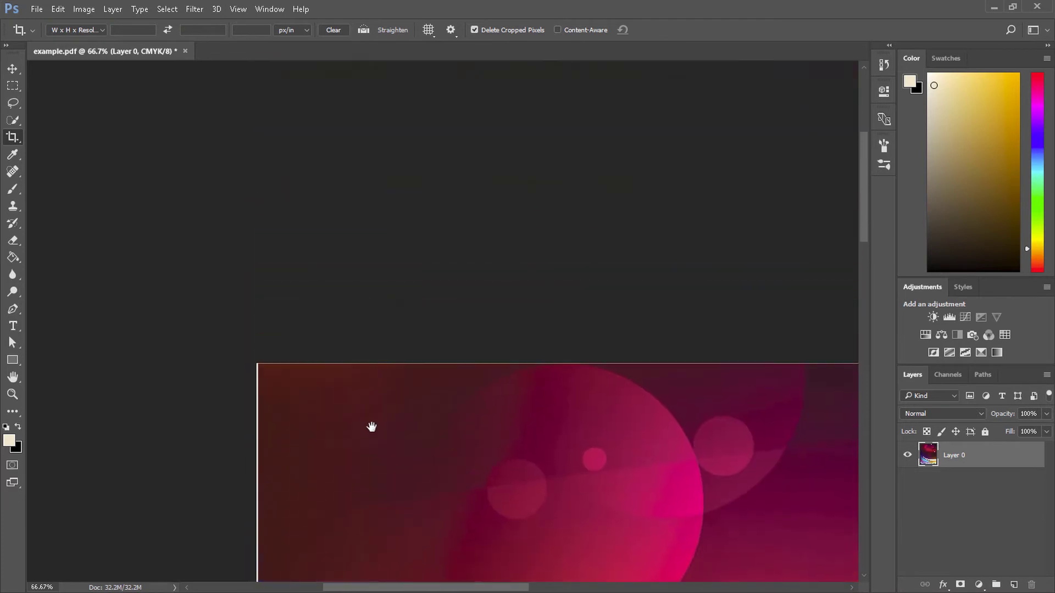
pyautogui.moveTo(355, 388); pyautogui.dragTo(369, 295)
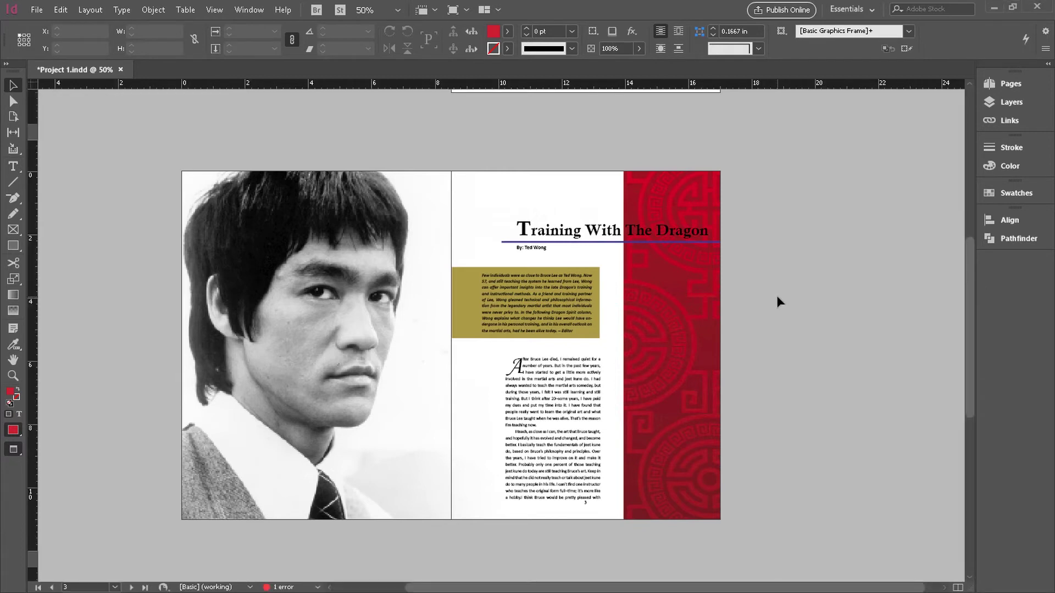
# Toggle guides and bleed with W, zoom to 100%, and inspect the red panel's top-right bleed
pyautogui.press('w')
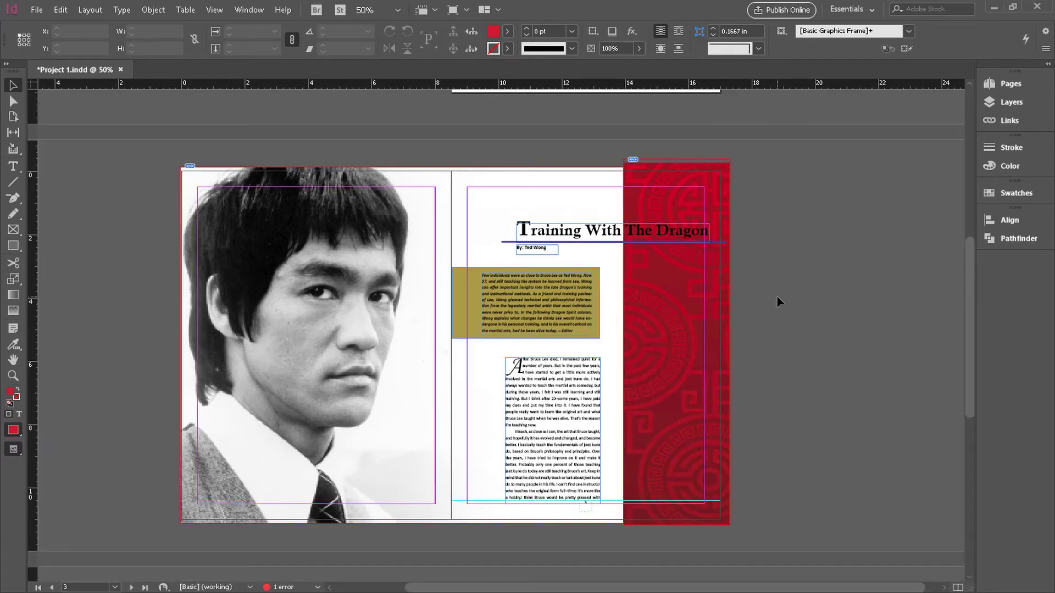
pyautogui.press('w')
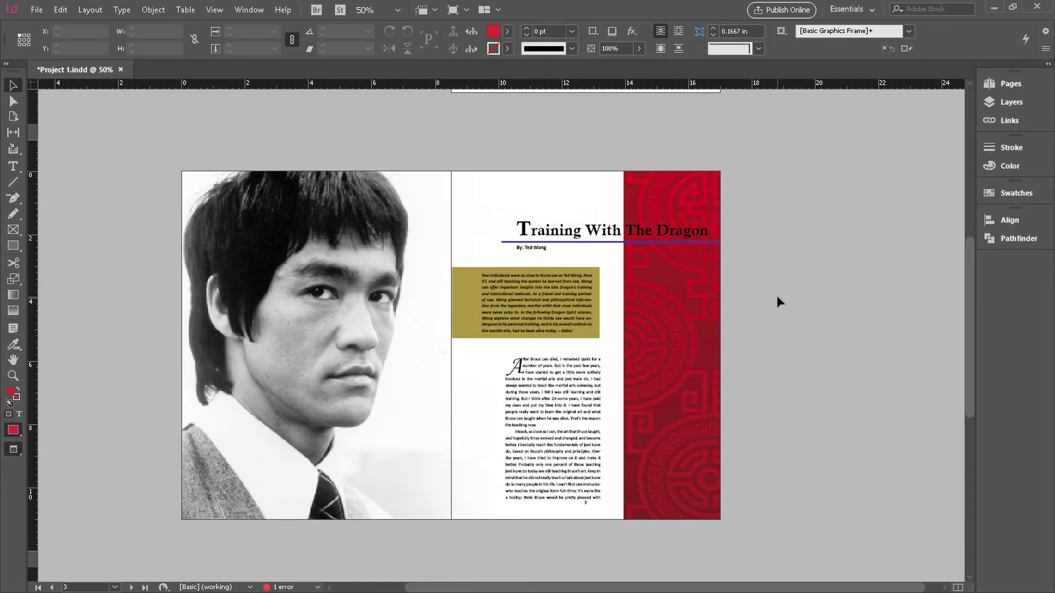
pyautogui.press('w')
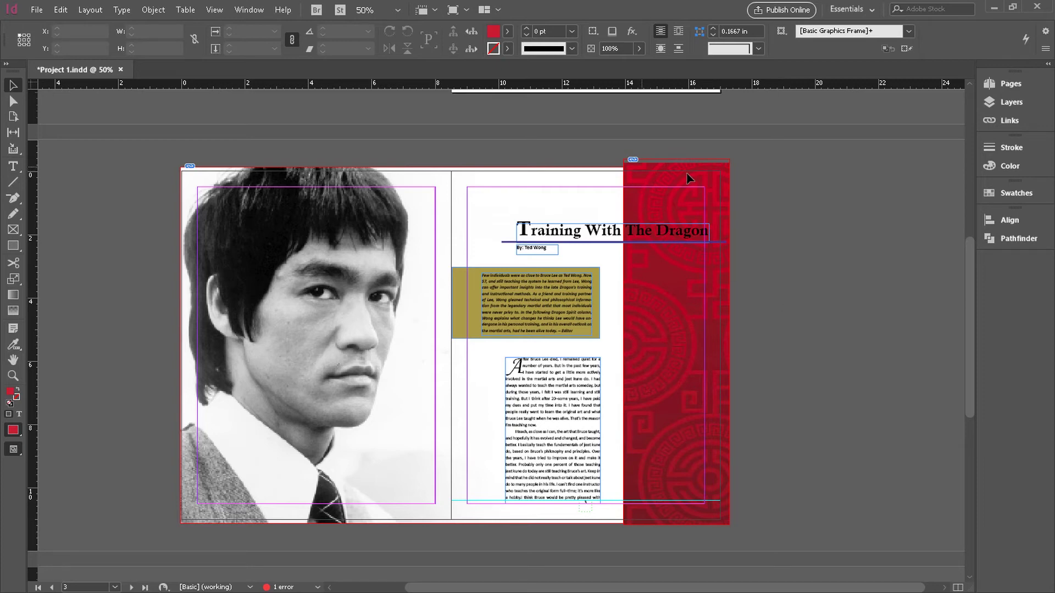
pyautogui.hotkey('ctrl', '1')
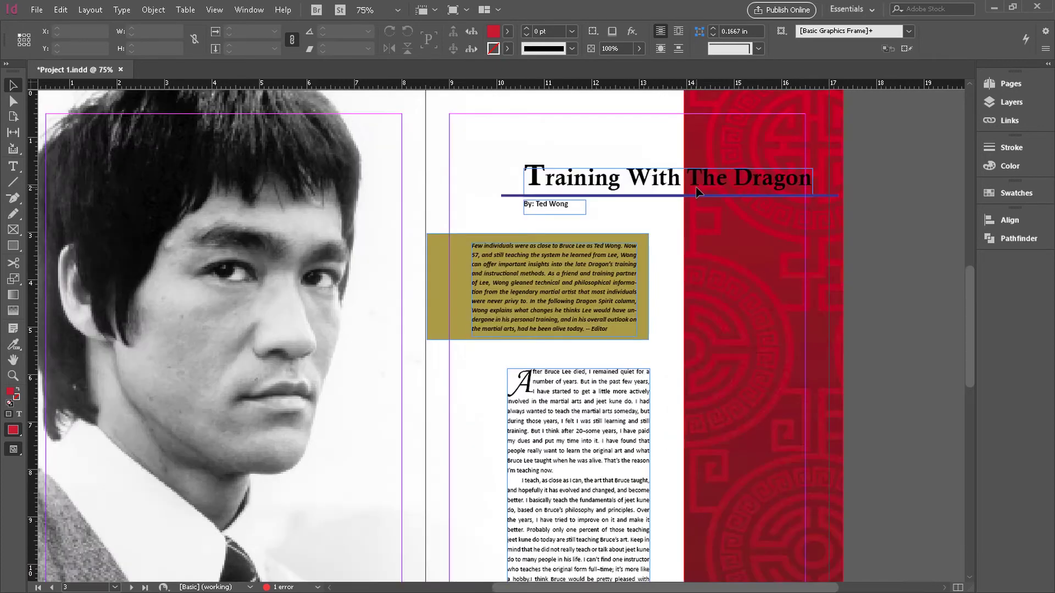
pyautogui.moveTo(850, 219); pyautogui.dragTo(522, 440)
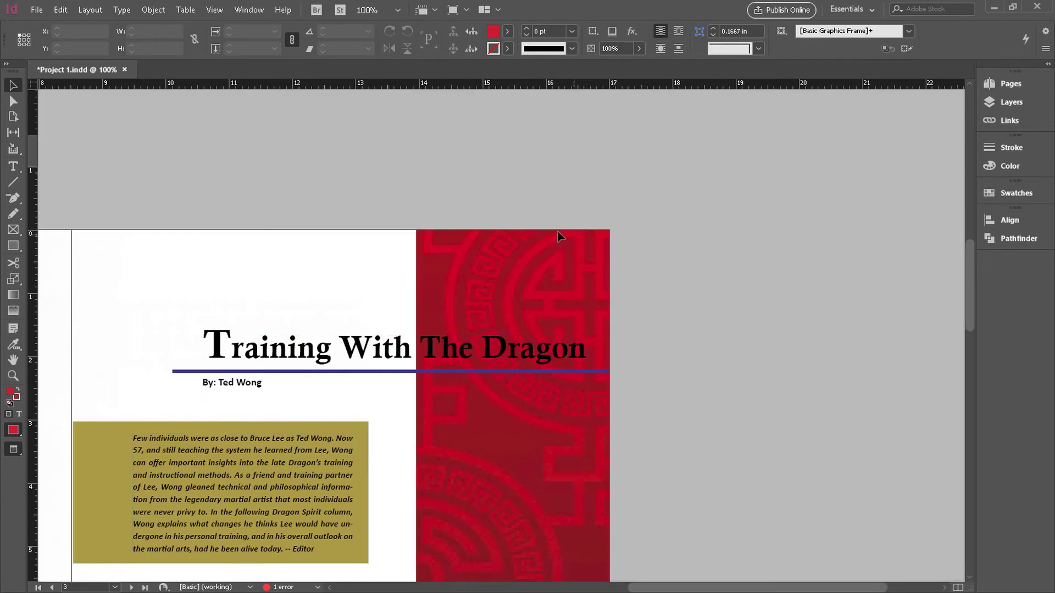
pyautogui.press('w')
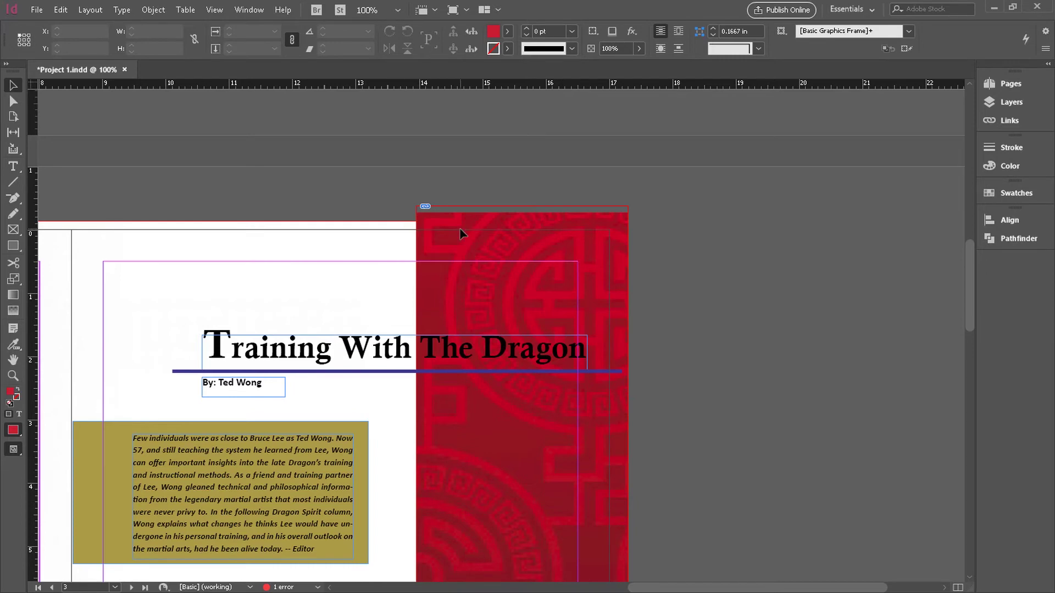
pyautogui.press('w')
pyautogui.press('w')
# In Document Setup, make the linked bleed 0.25 in on all four sides and confirm
pyautogui.click(38, 13)
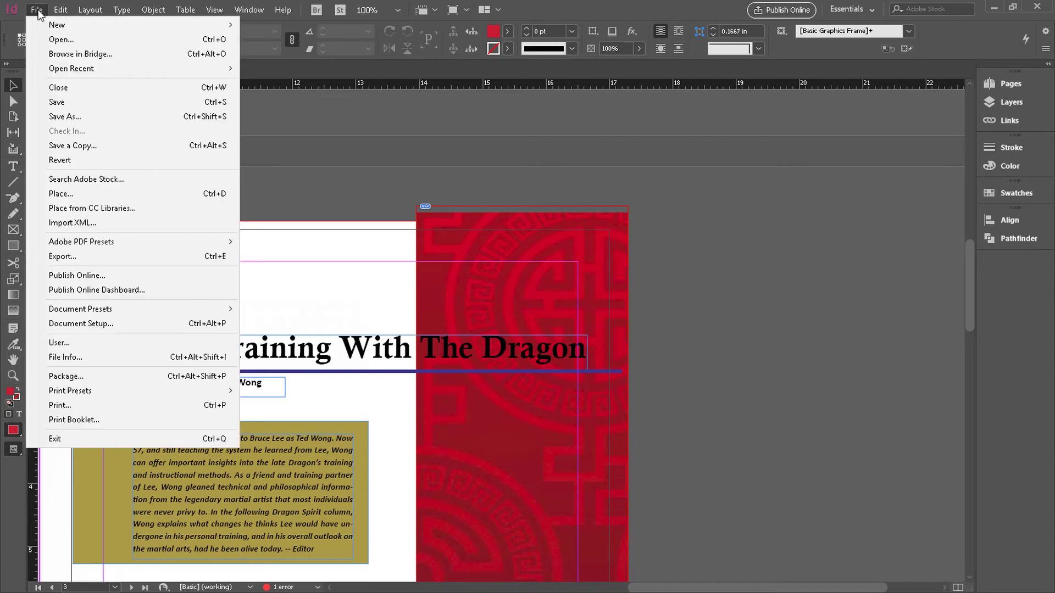
pyautogui.click(93, 324)
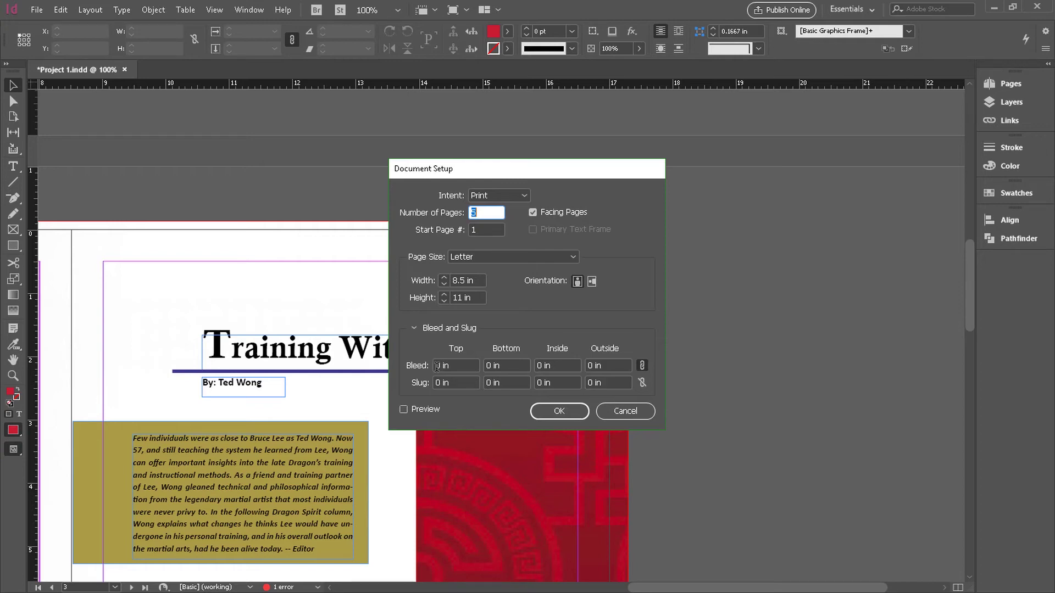
pyautogui.doubleClick(444, 366)
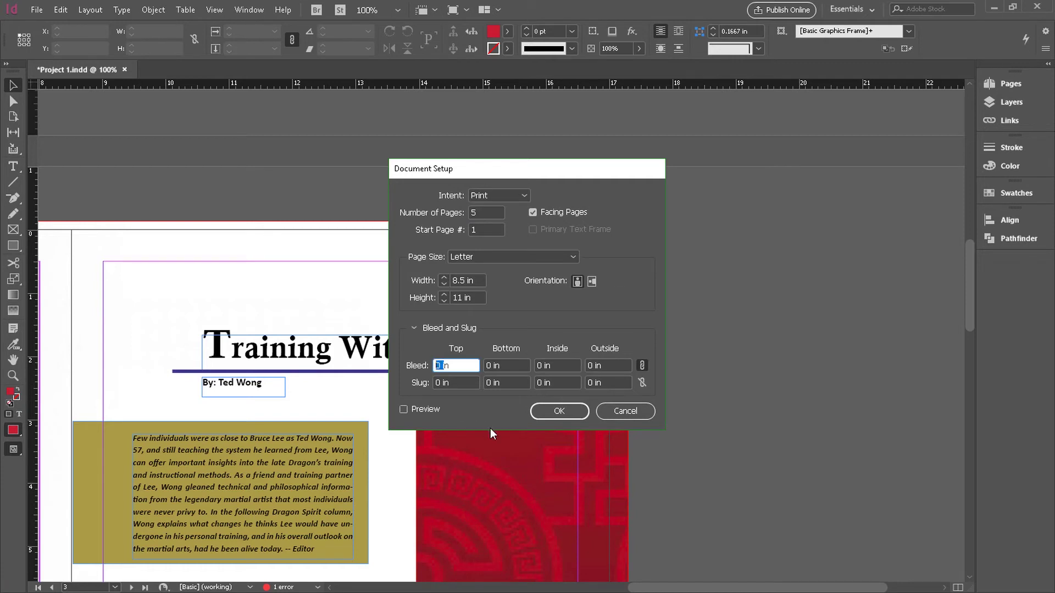
pyautogui.write('25')
pyautogui.press('BackSpace')
pyautogui.press('BackSpace')
pyautogui.write('.23')
pyautogui.press('BackSpace')
pyautogui.write('5')
pyautogui.click(493, 366)
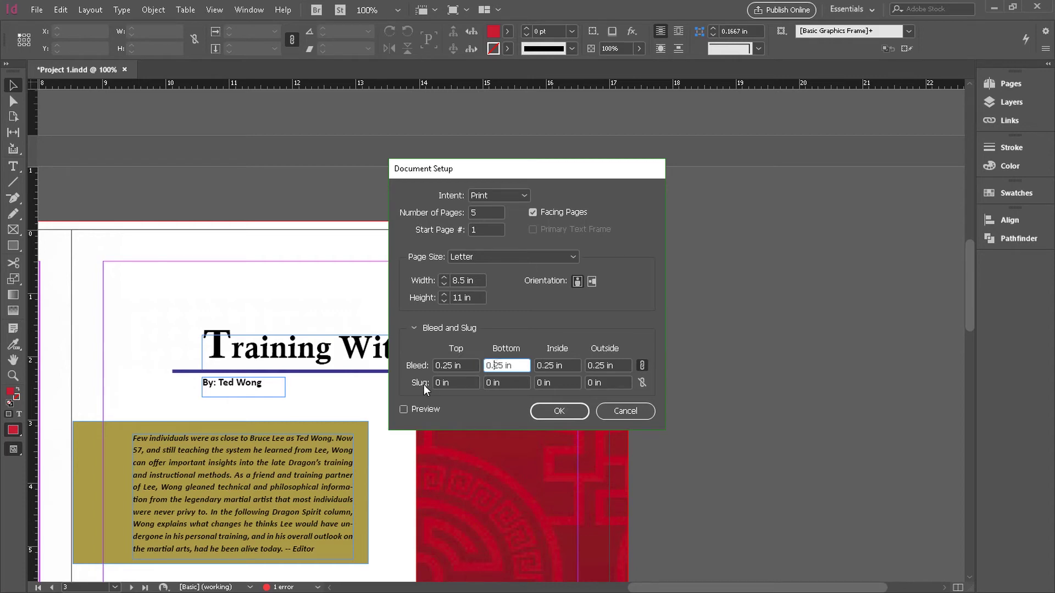
pyautogui.moveTo(424, 388)
pyautogui.click(559, 412)
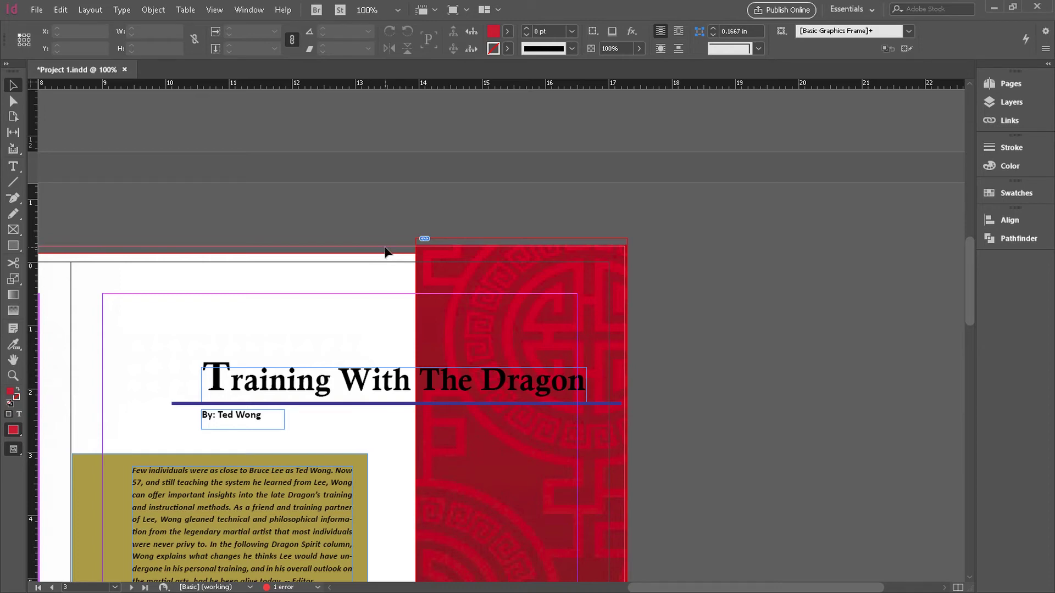
# Export with the [High Quality Print] preset, saving over the existing Project 2.pdf
pyautogui.click(37, 9)
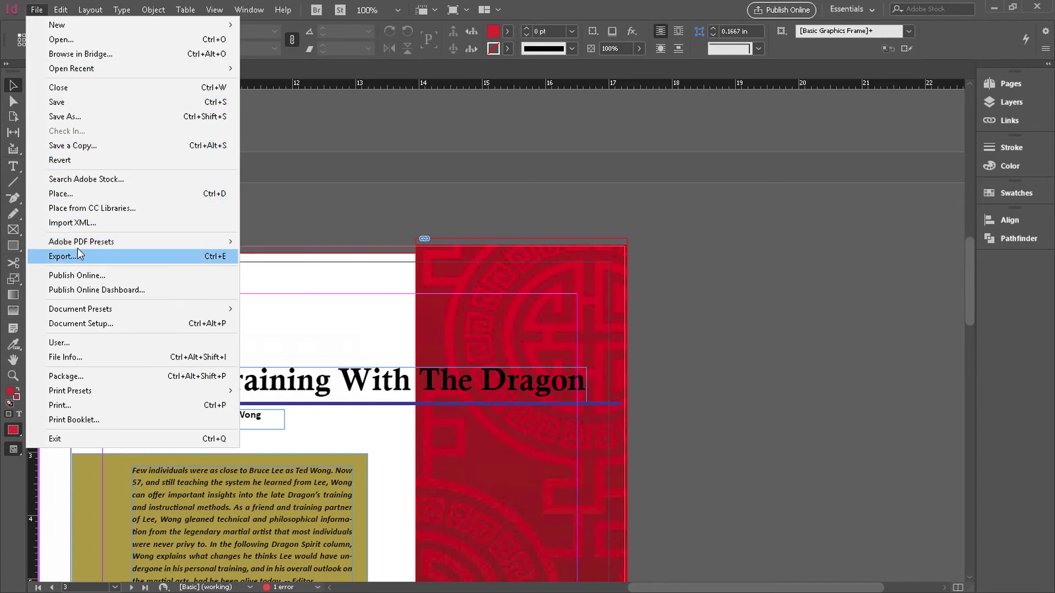
pyautogui.moveTo(85, 244)
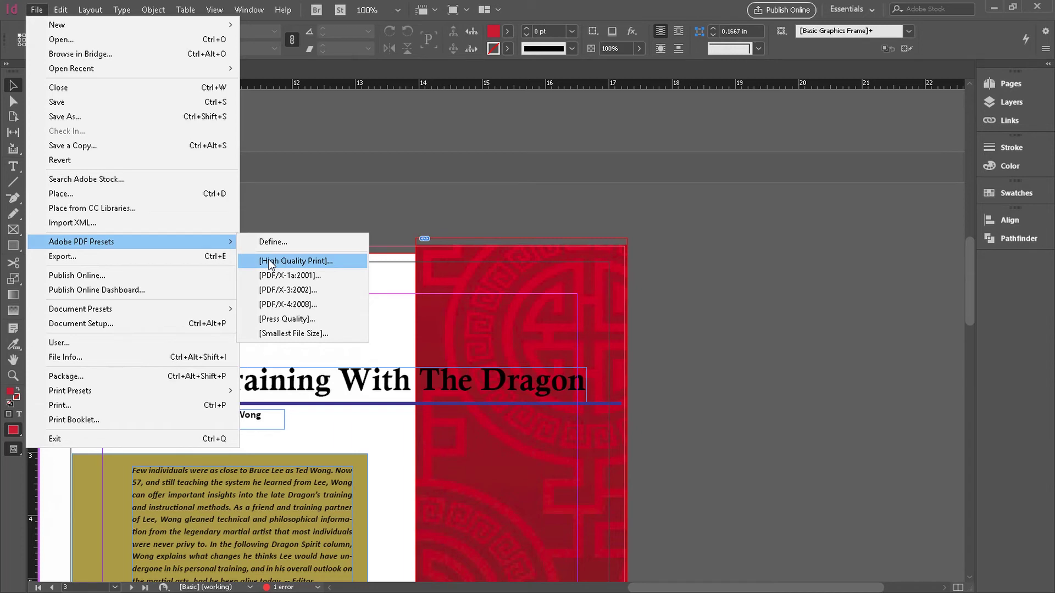
pyautogui.click(297, 262)
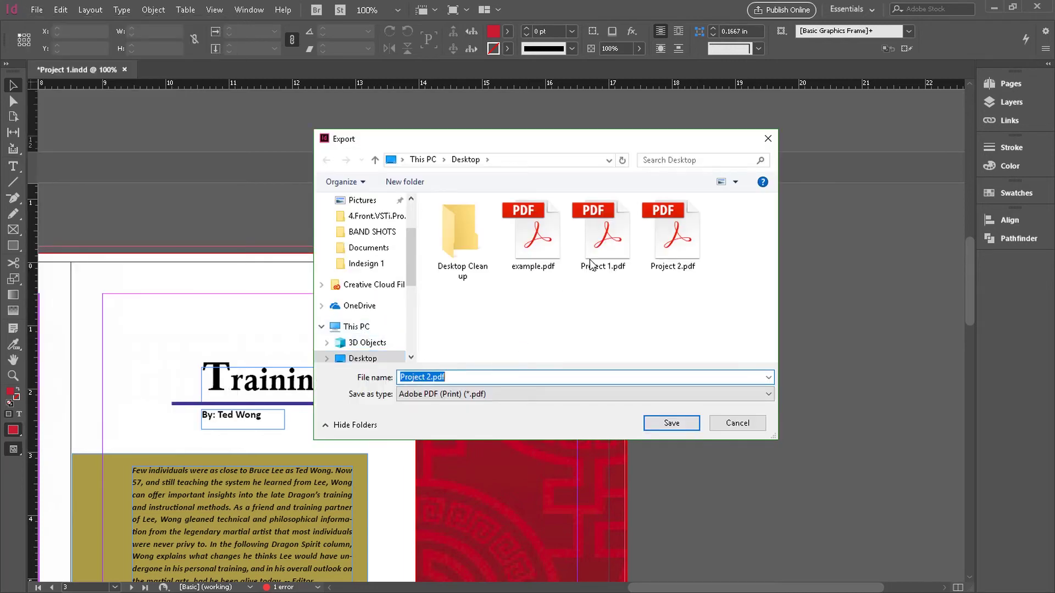
pyautogui.click(666, 424)
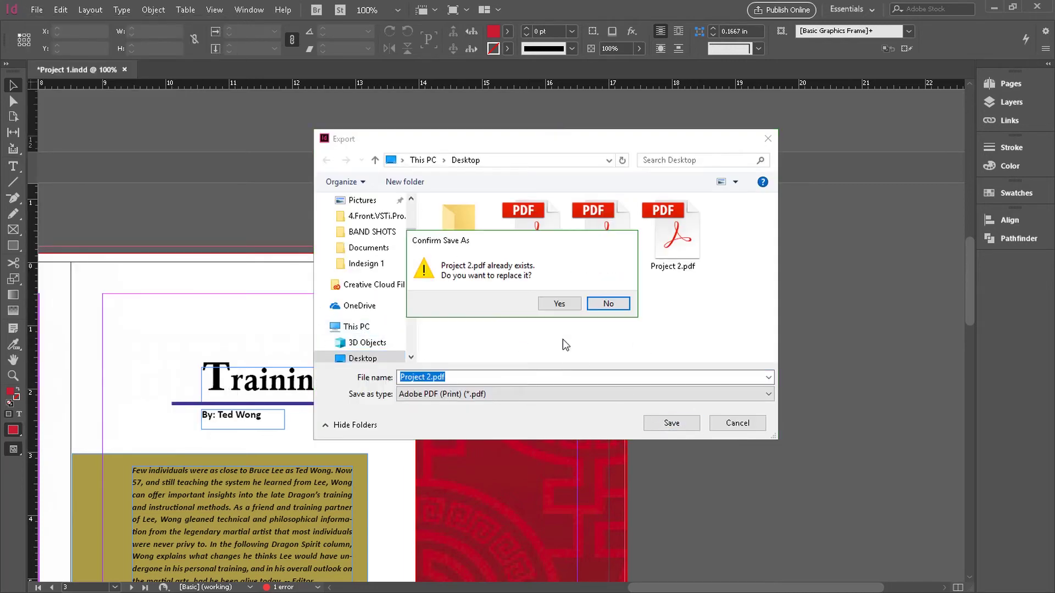
pyautogui.click(558, 304)
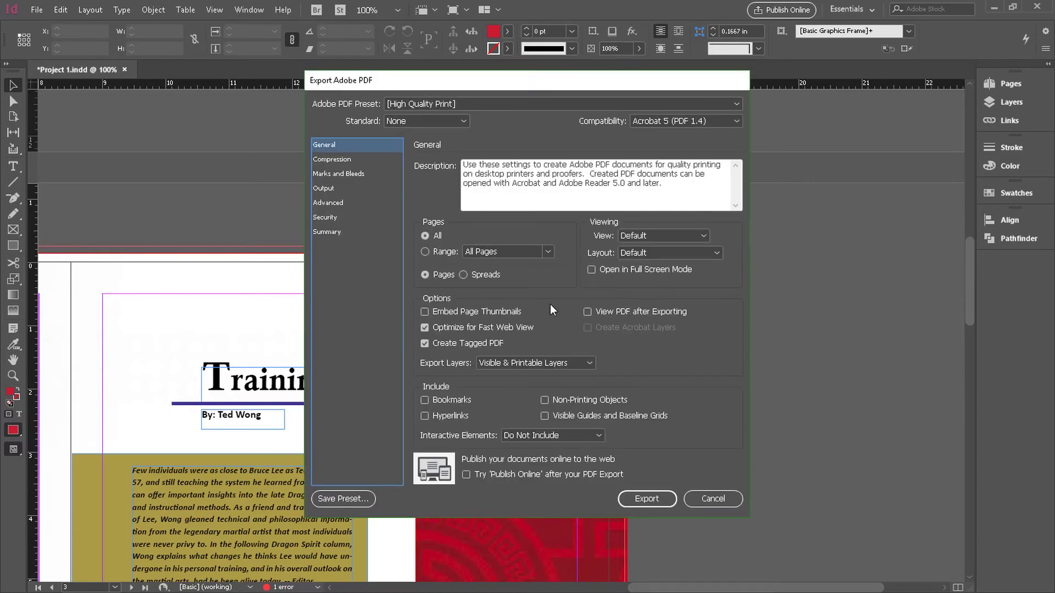
# Turn on All Printer's Marks and Use Document Bleed Settings, export, and accept the overset warning
pyautogui.click(335, 172)
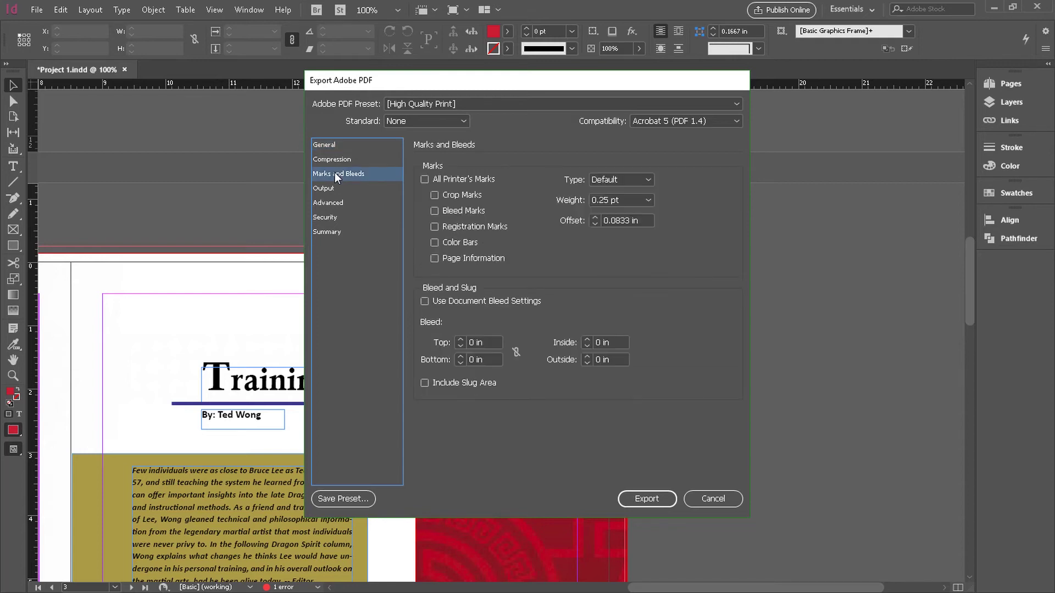
pyautogui.click(424, 179)
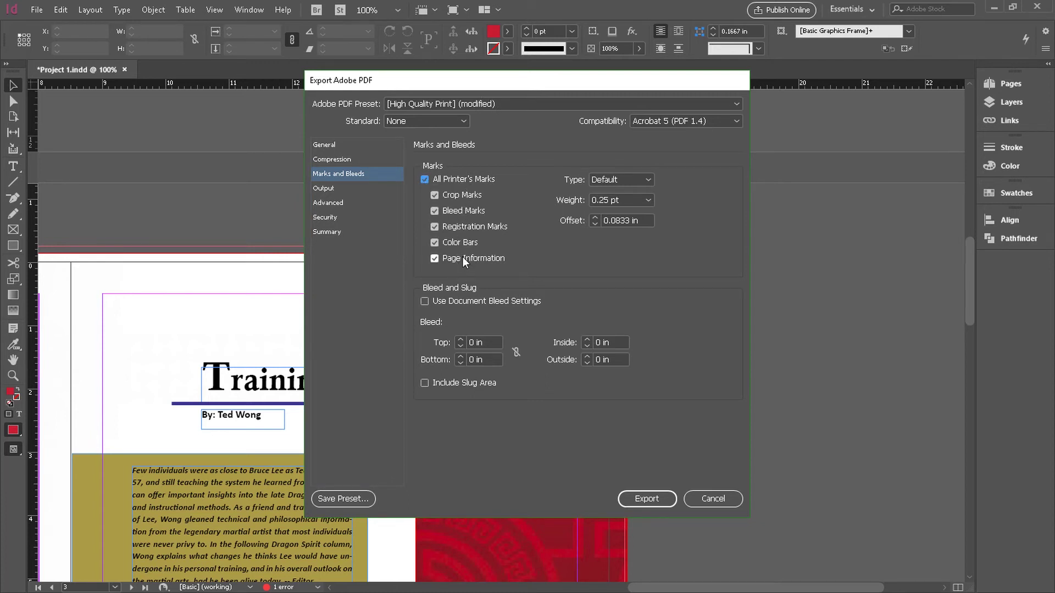
pyautogui.click(424, 301)
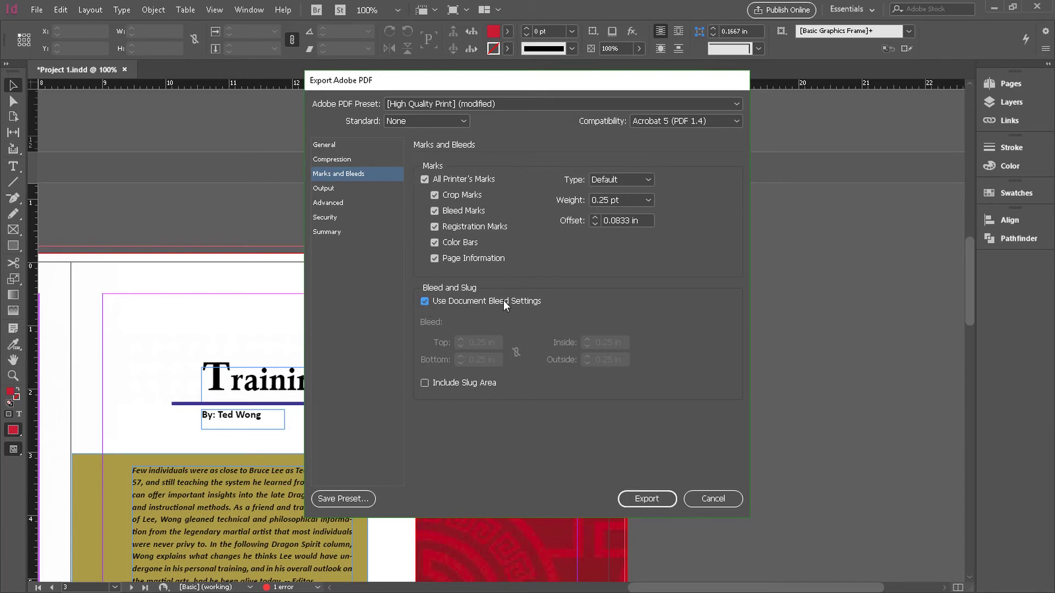
pyautogui.click(643, 500)
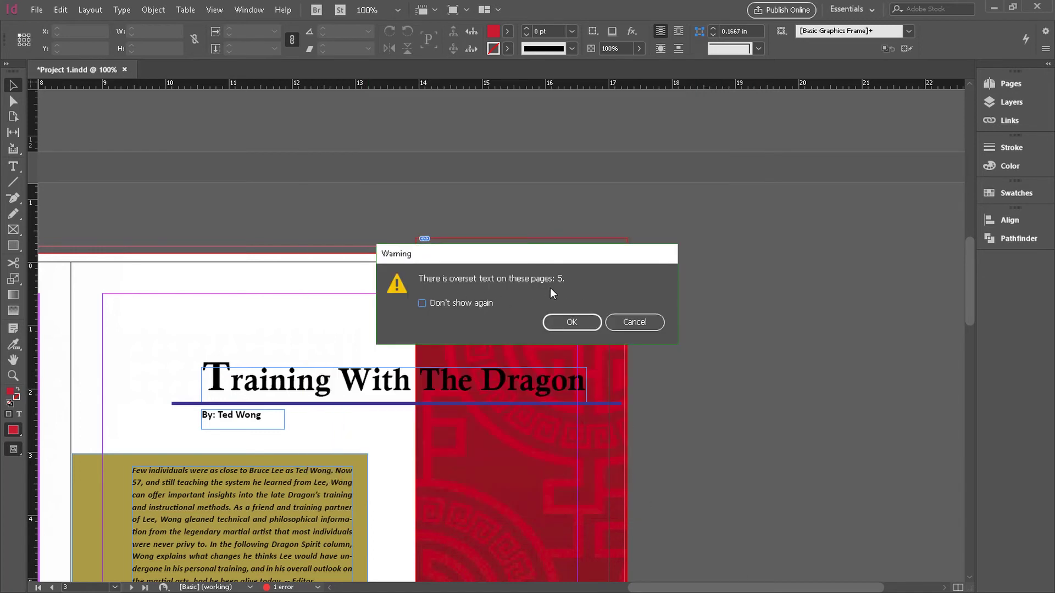
pyautogui.click(572, 323)
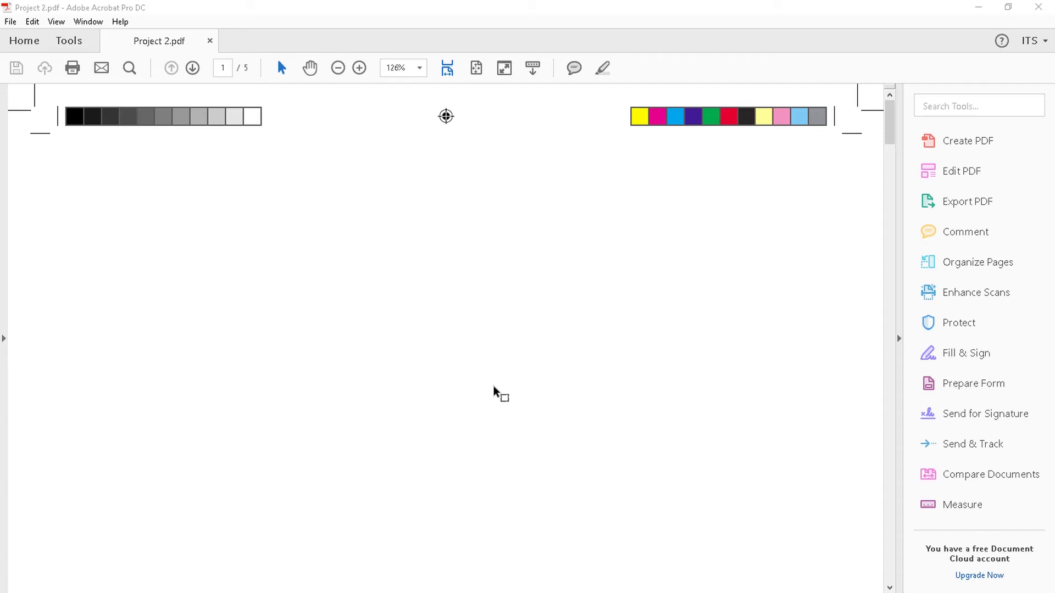
# Switch Project 2.pdf to Two Page View under View > Page Display
pyautogui.scroll(-1, 440, 349)
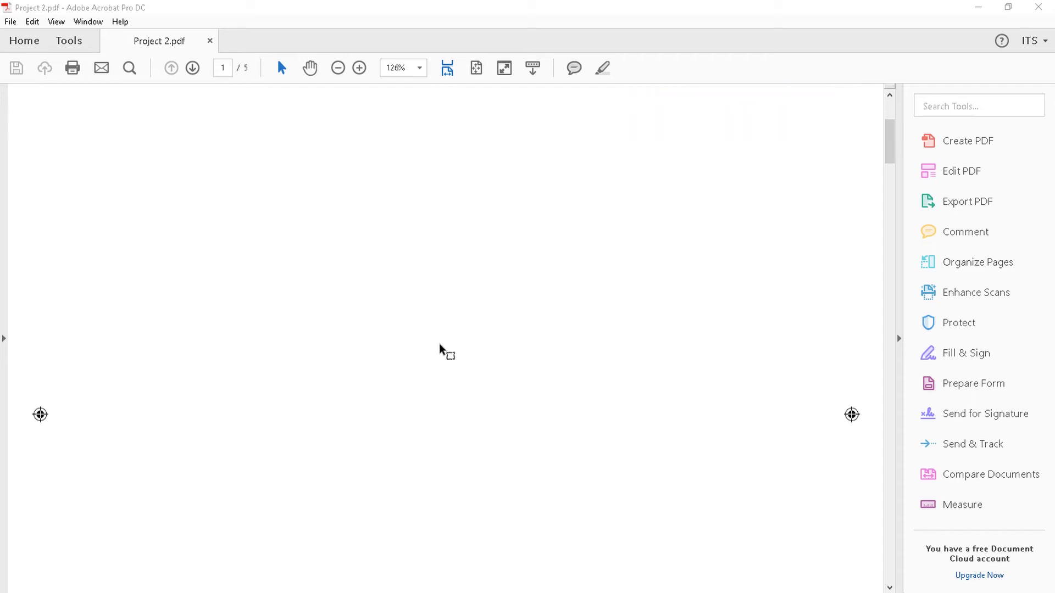
pyautogui.scroll(1, 443, 350)
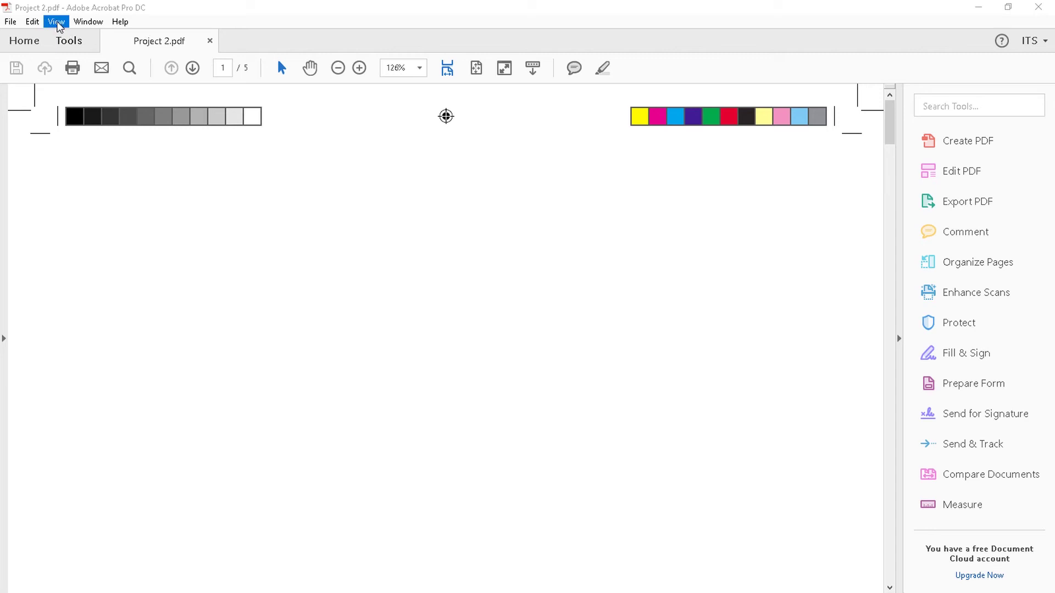
pyautogui.click(57, 22)
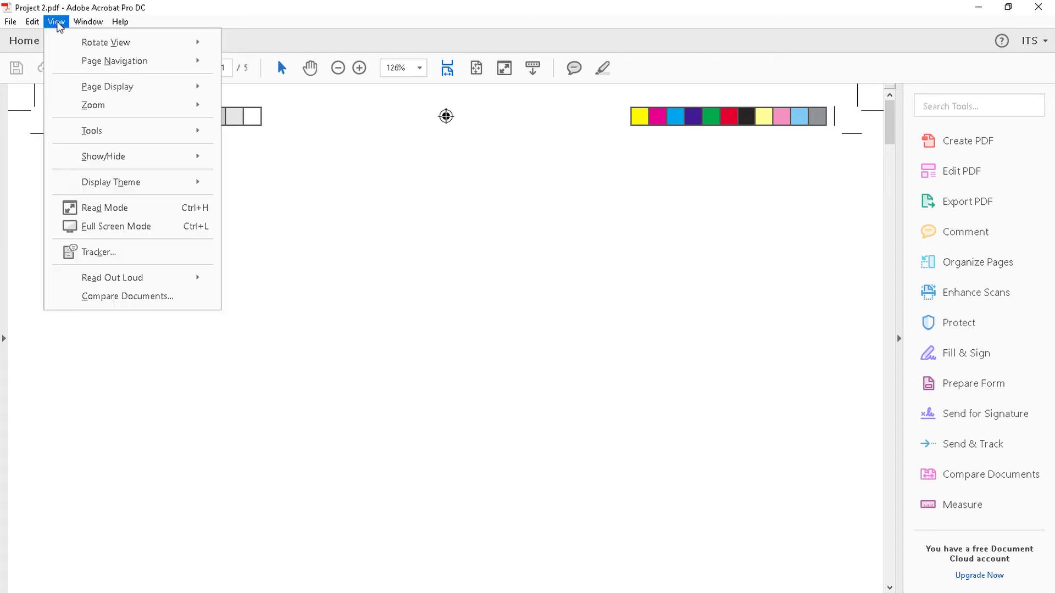
pyautogui.moveTo(113, 88)
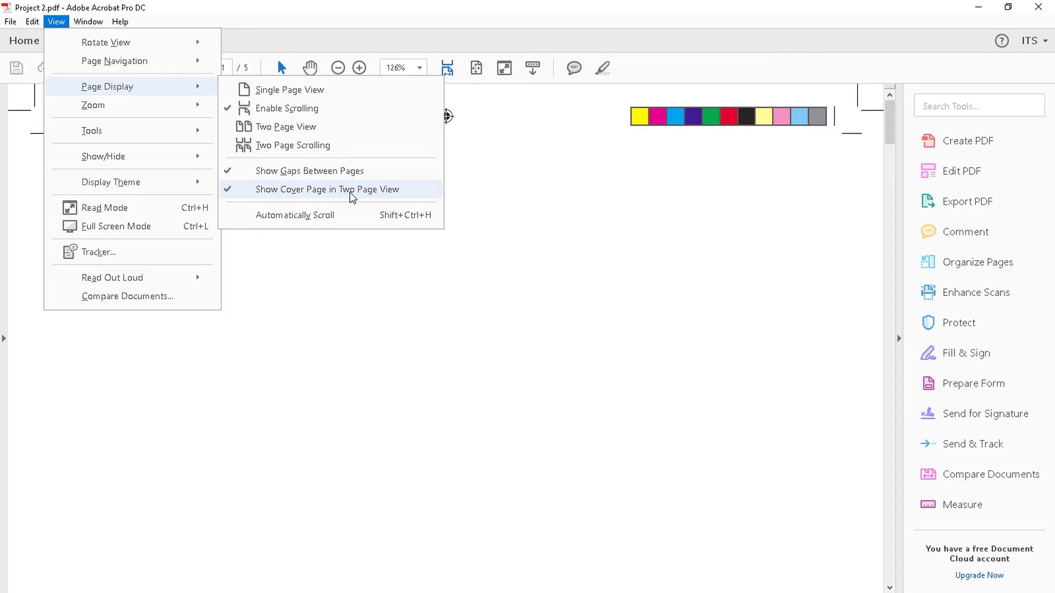
pyautogui.moveTo(120, 22)
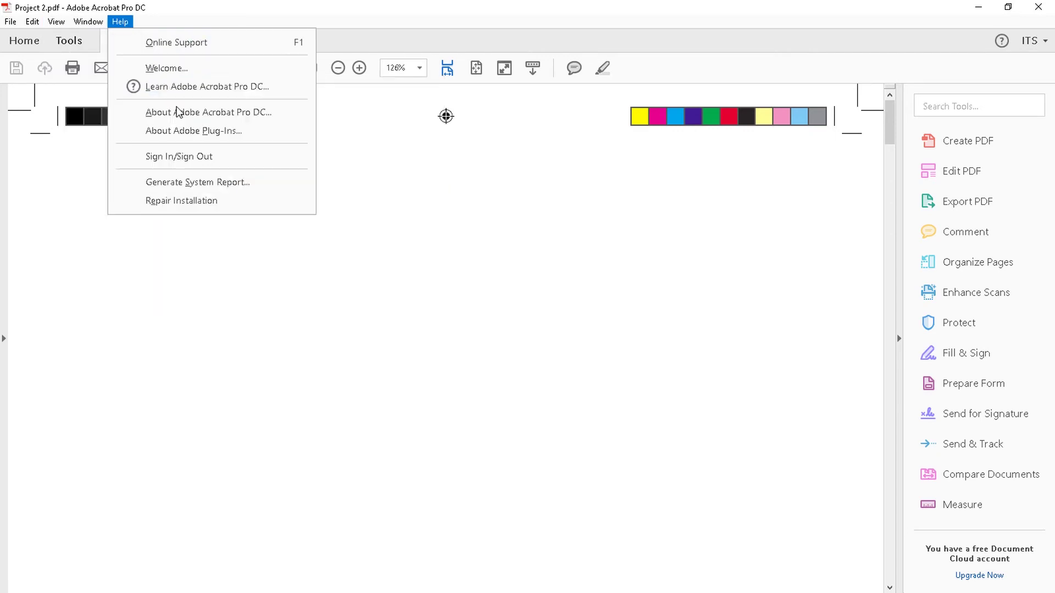
pyautogui.moveTo(57, 22)
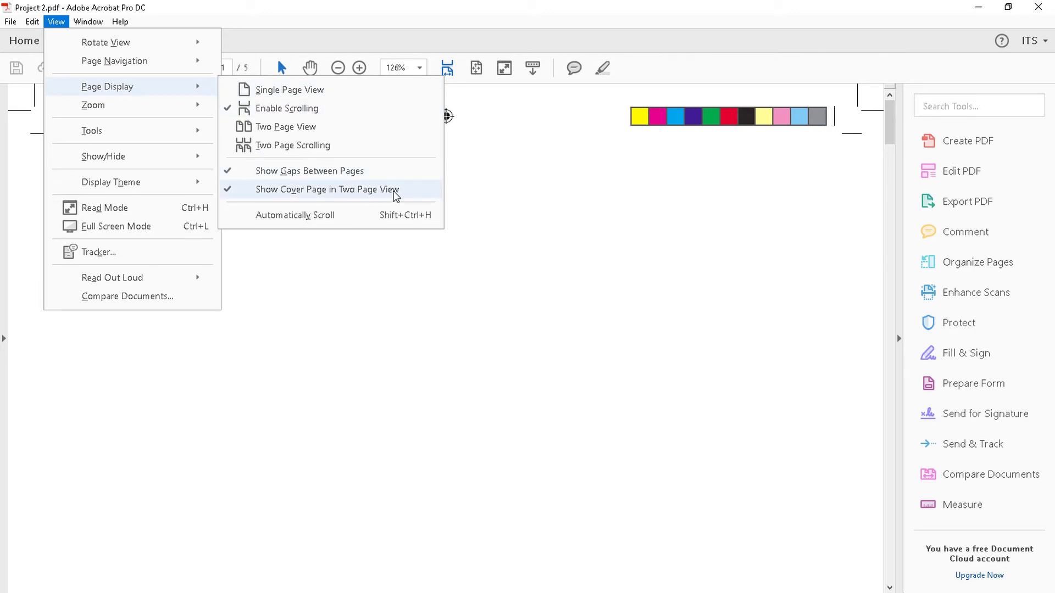
pyautogui.click(283, 132)
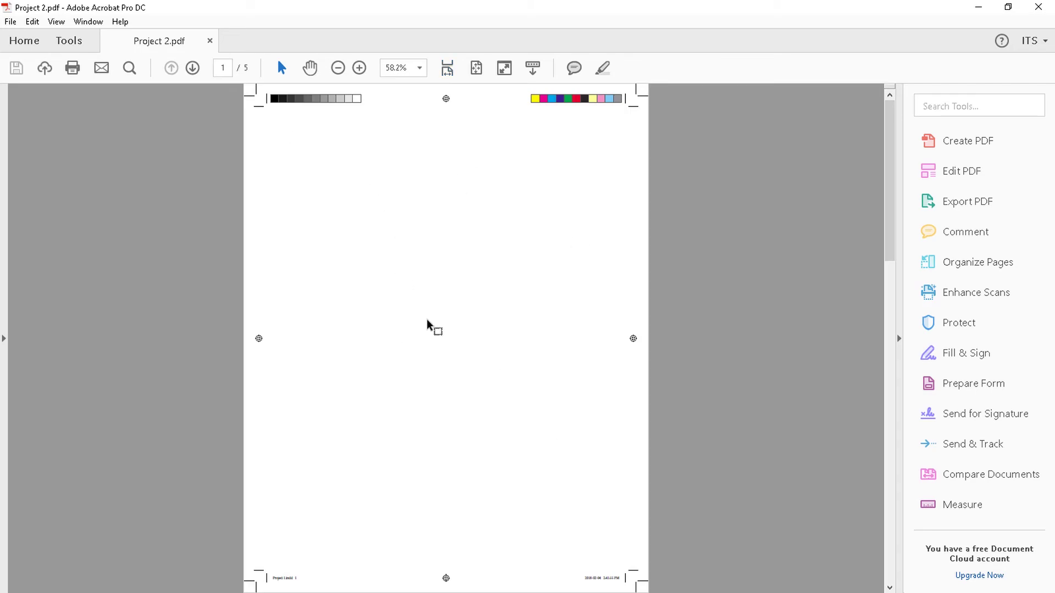
# Zoom out to 50% on the pages 2–3 spread, then zoom to 125% and scroll right to the title
pyautogui.scroll(-1, 424, 335)
pyautogui.scroll(1, 425, 336)
pyautogui.scroll(-2, 424, 337)
pyautogui.scroll(1, 425, 337)
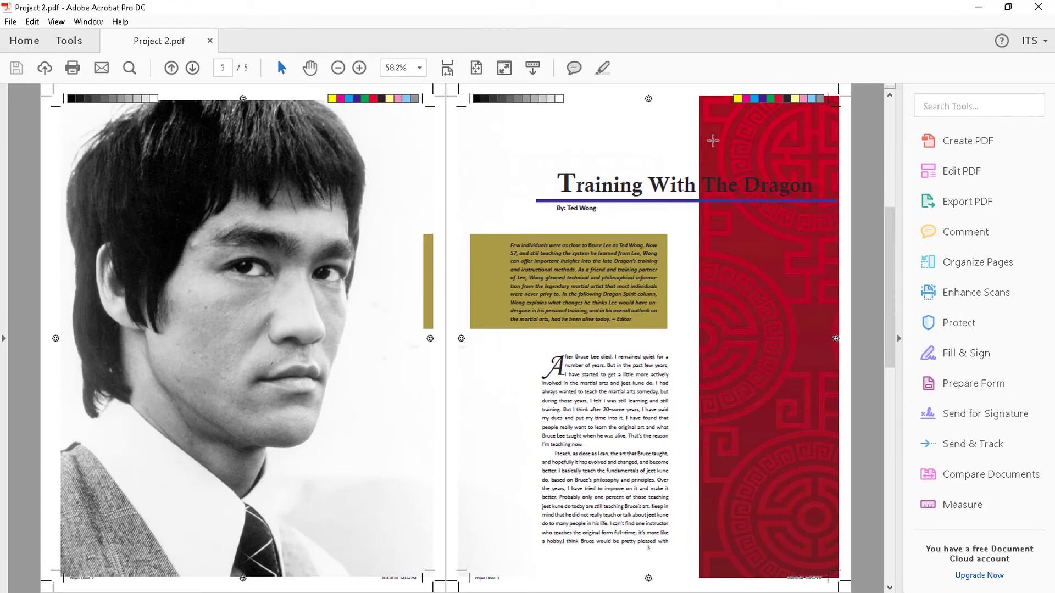
pyautogui.hotkey('ctrl', '-')
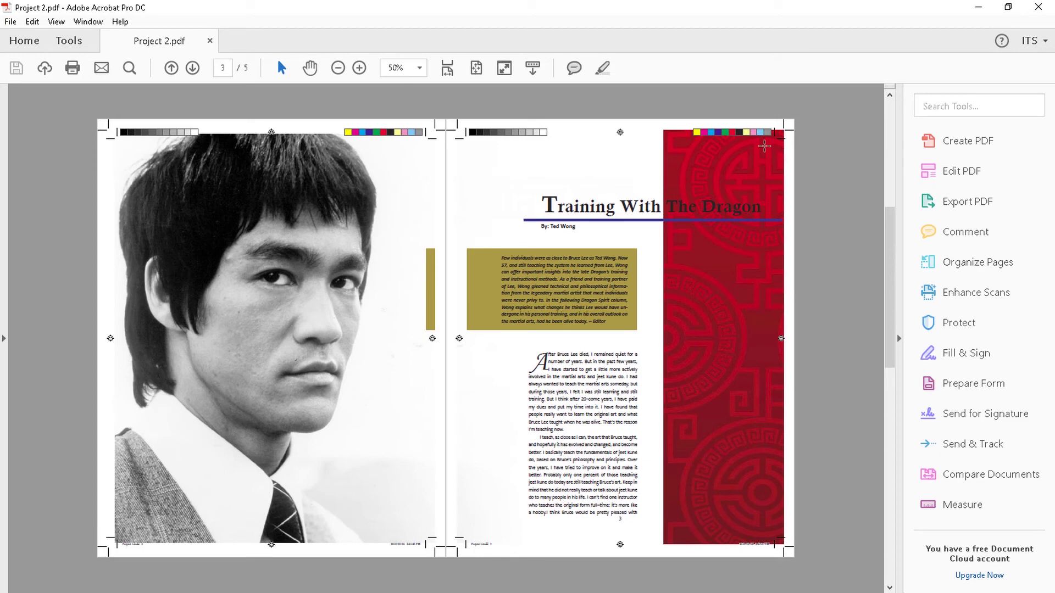
pyautogui.hotkey('ctrl', '+')
pyautogui.hotkey('ctrl', '+')
pyautogui.hotkey('ctrl', '+')
pyautogui.hotkey('ctrl', '+')
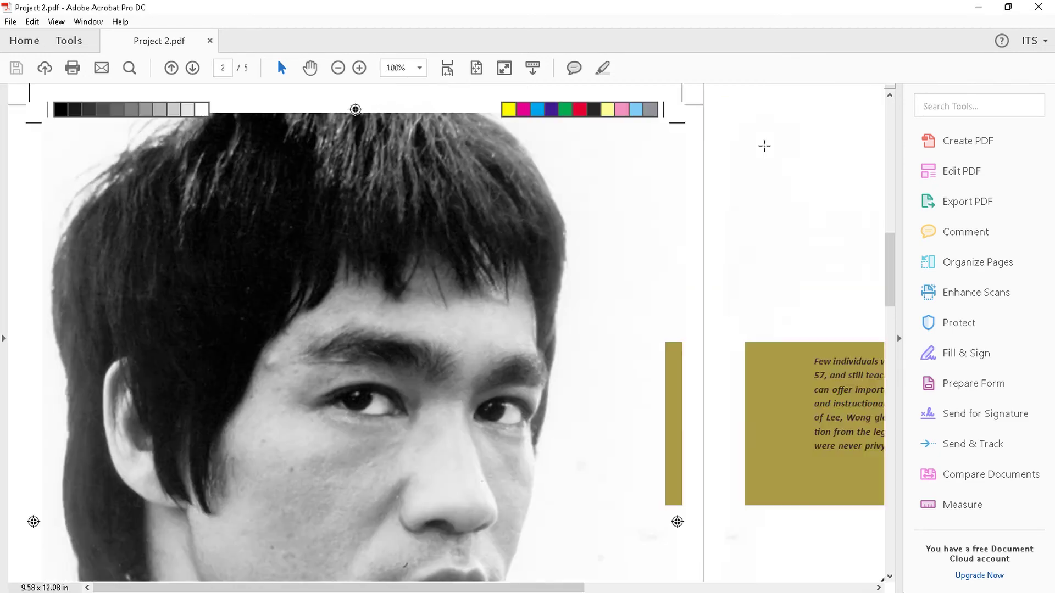
pyautogui.hscroll(10, 780, 209)
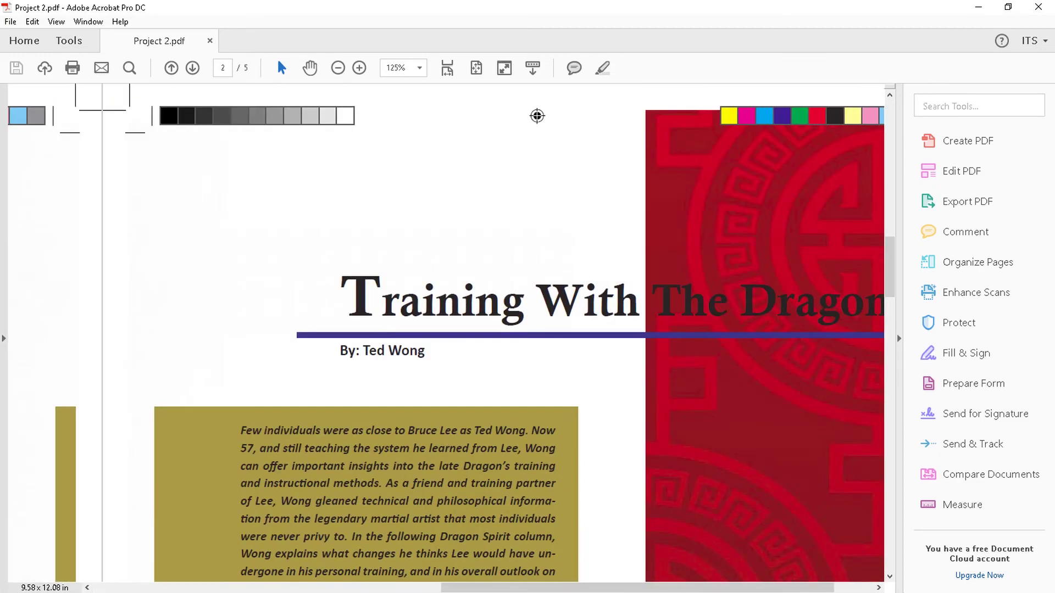
pyautogui.hscroll(2, 846, 169)
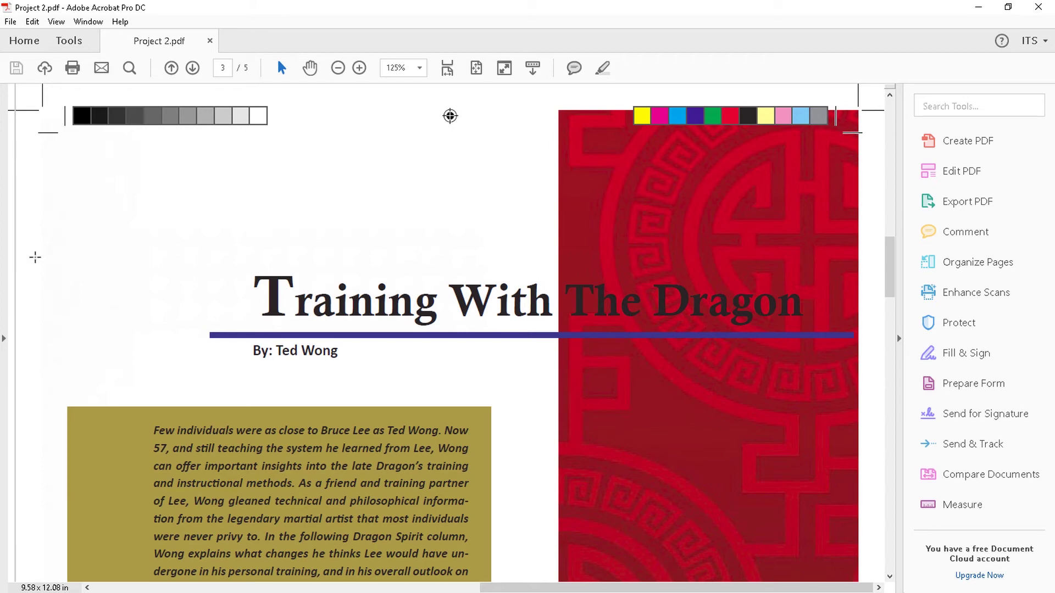
pyautogui.moveTo(127, 266); pyautogui.dragTo(619, 444)
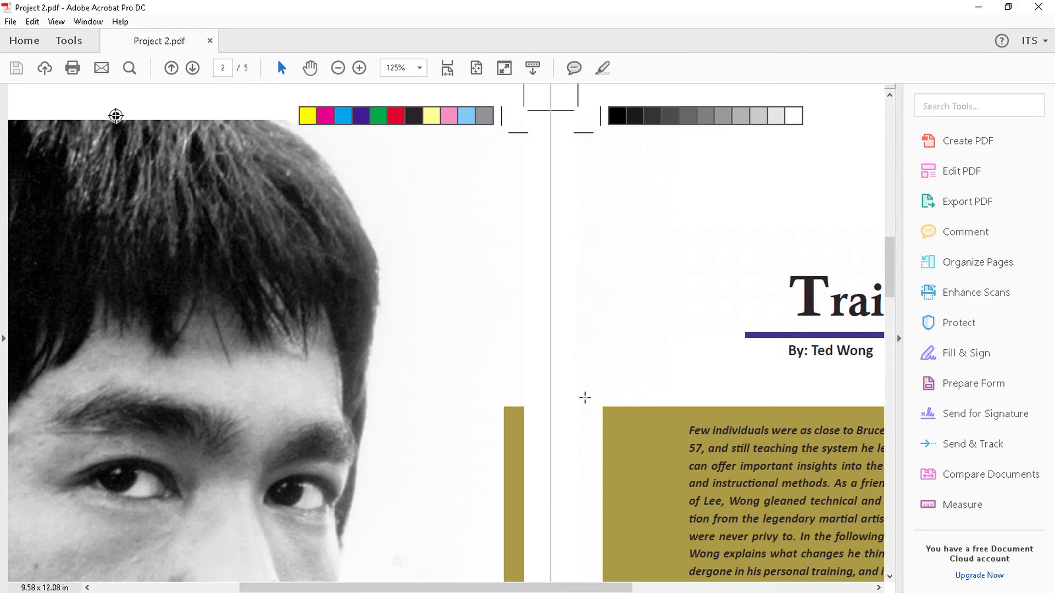
pyautogui.scroll(-5, 582, 369)
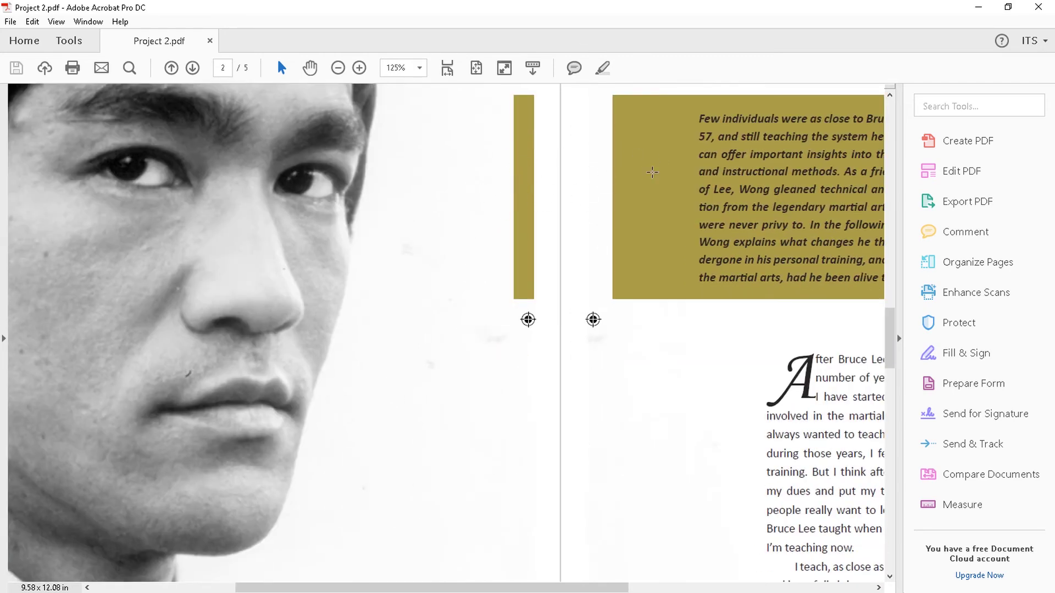
pyautogui.scroll(-5, 601, 363)
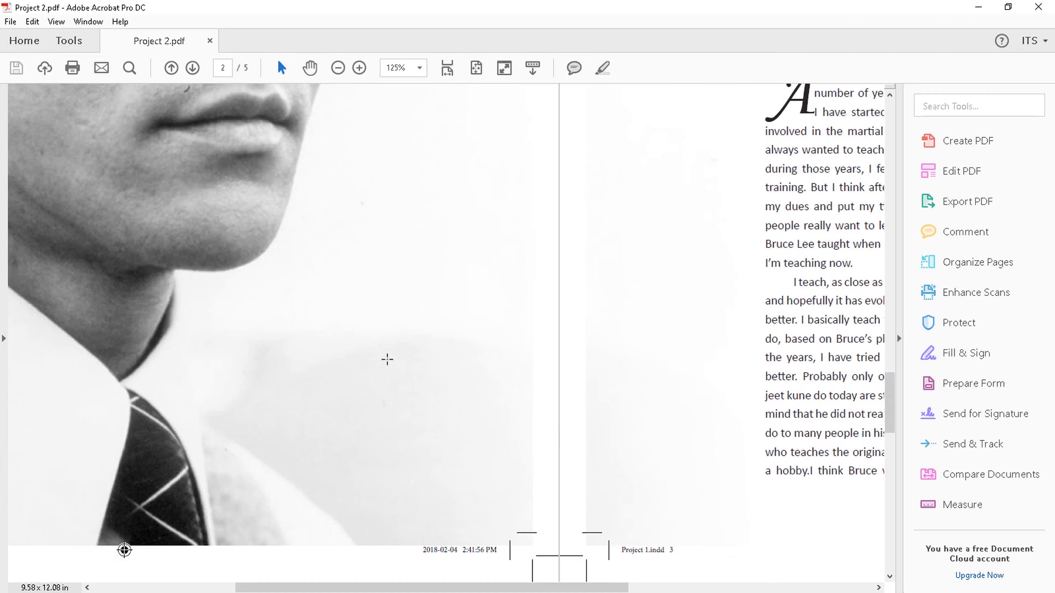
pyautogui.scroll(2, 383, 369)
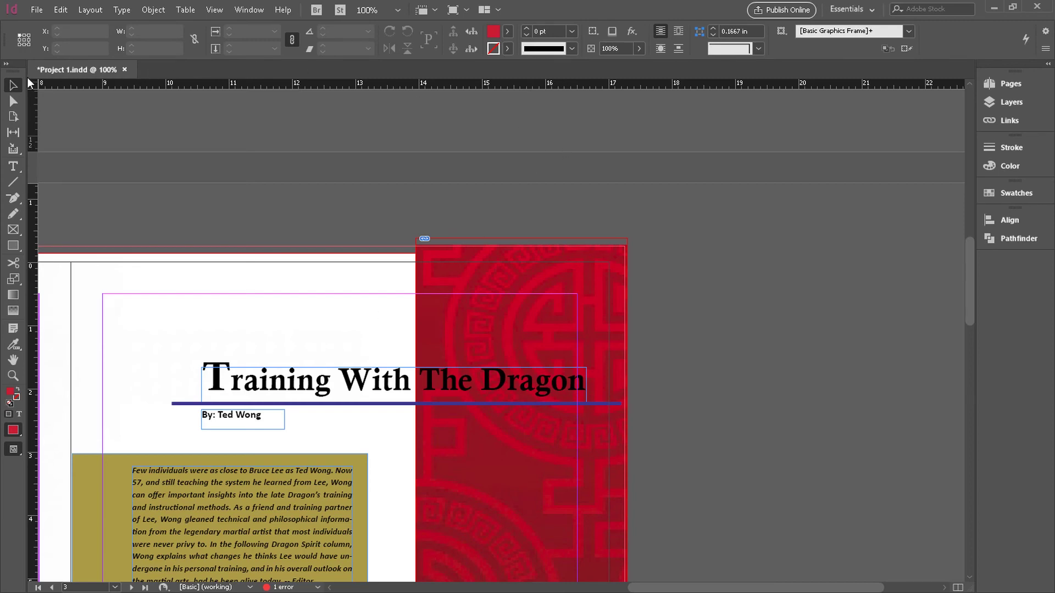
# Re-export with the [High Quality Print] preset, overwriting Project 2.pdf
pyautogui.click(37, 10)
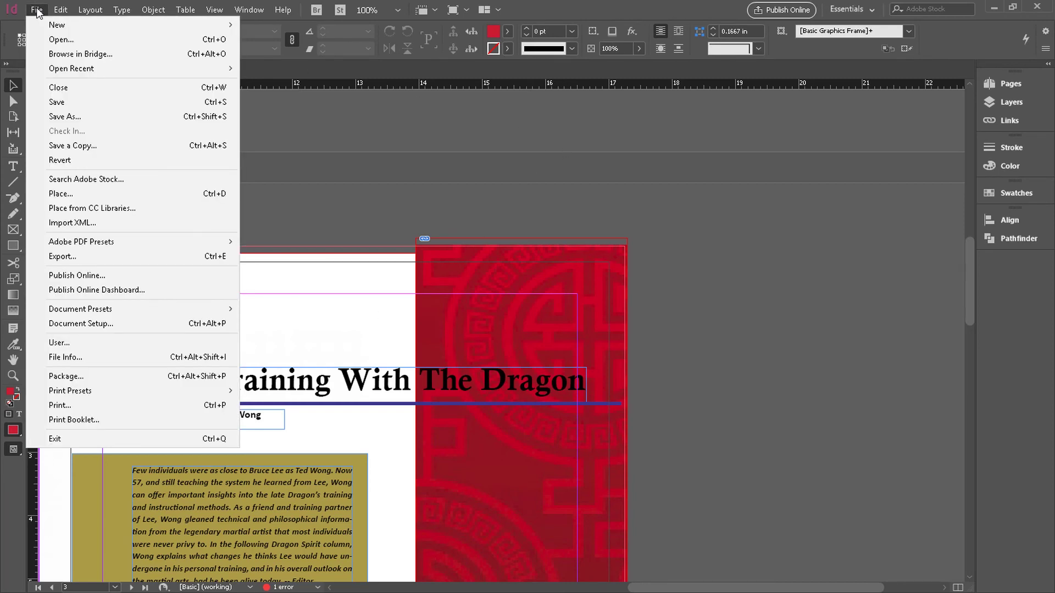
pyautogui.moveTo(94, 248)
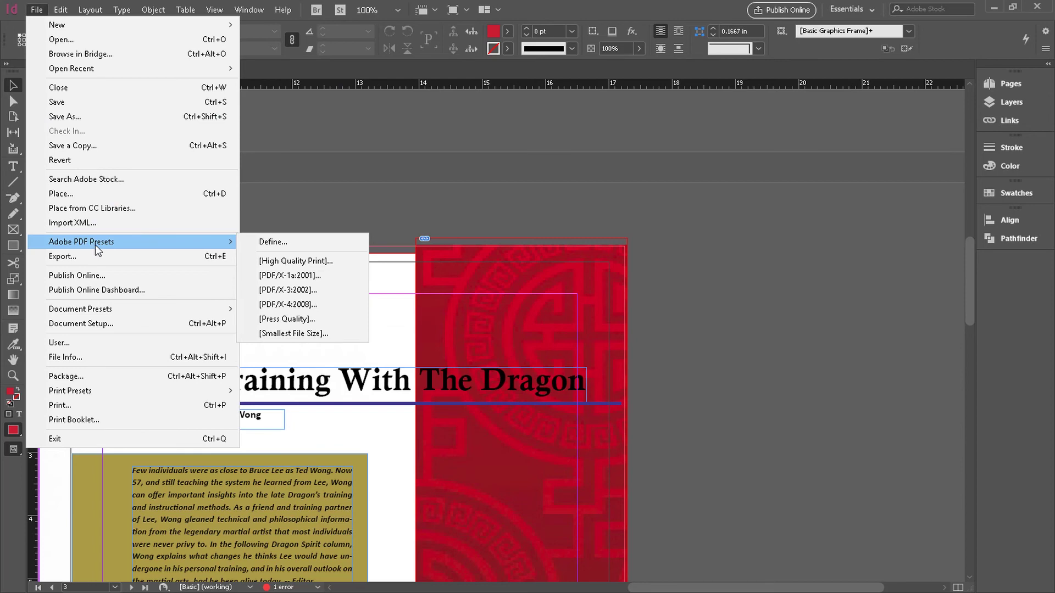
pyautogui.click(313, 261)
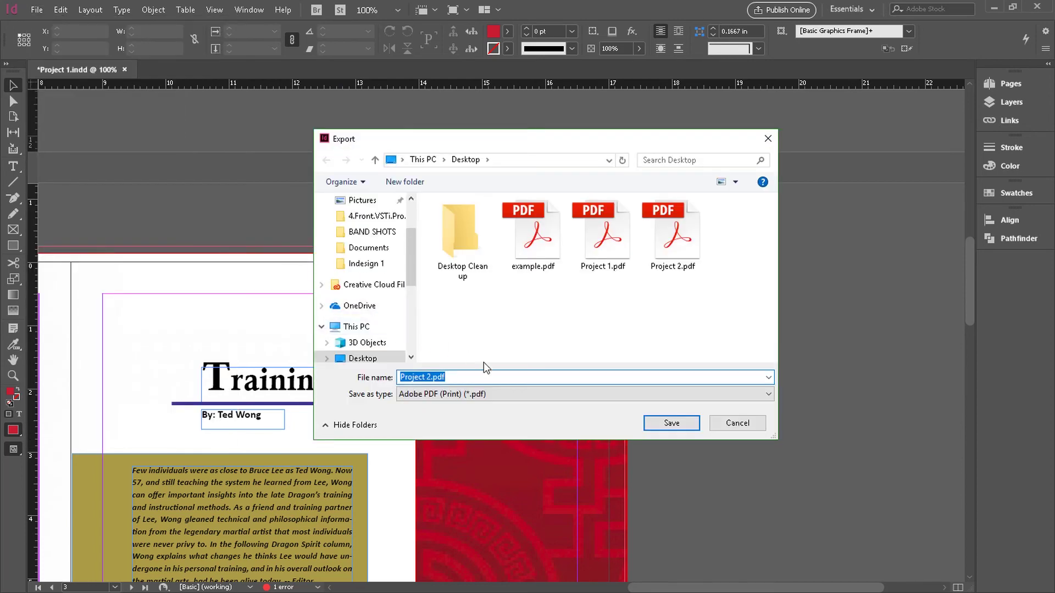
pyautogui.click(666, 425)
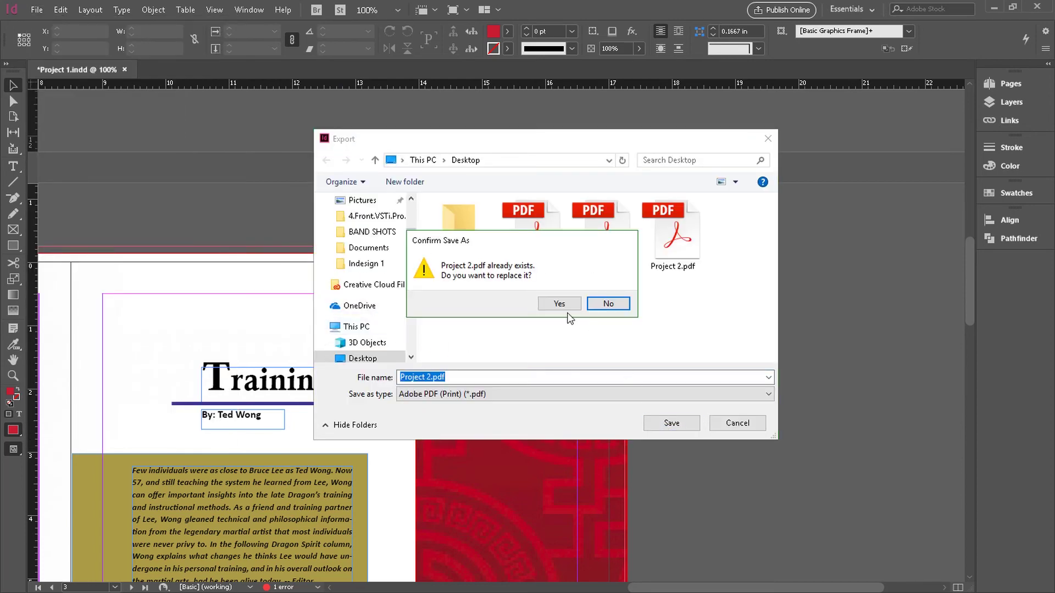
pyautogui.click(558, 305)
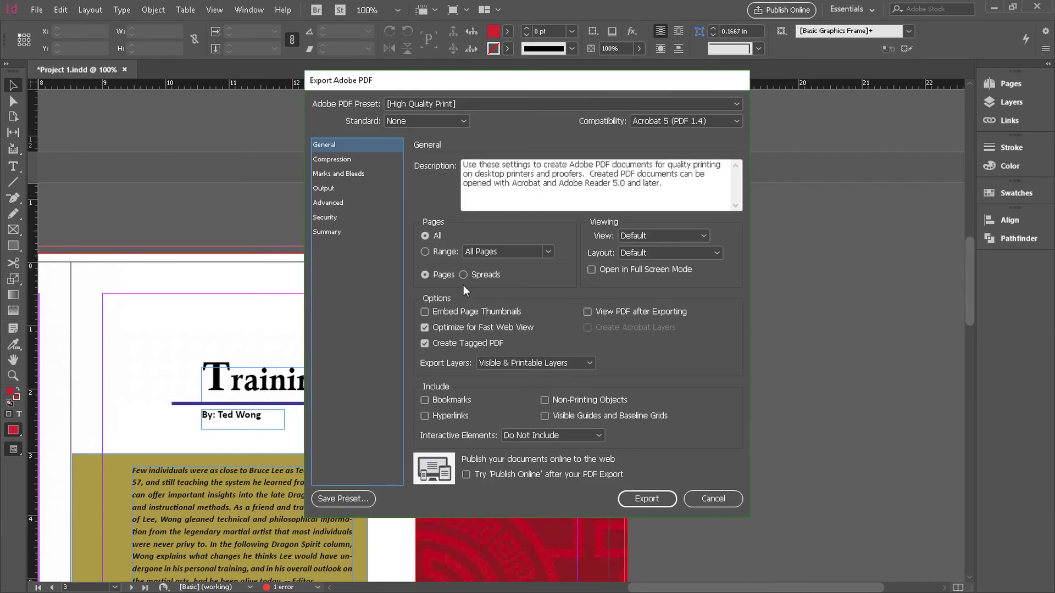
# Under Marks and Bleeds, enable All Printer's Marks and Use Document Bleed Settings
pyautogui.click(347, 173)
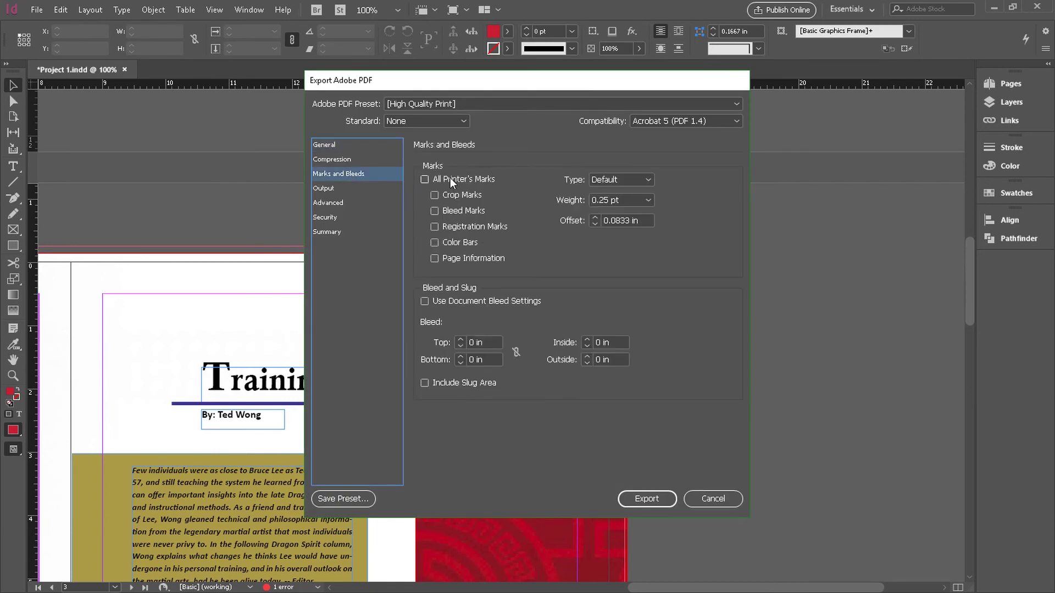
pyautogui.click(424, 180)
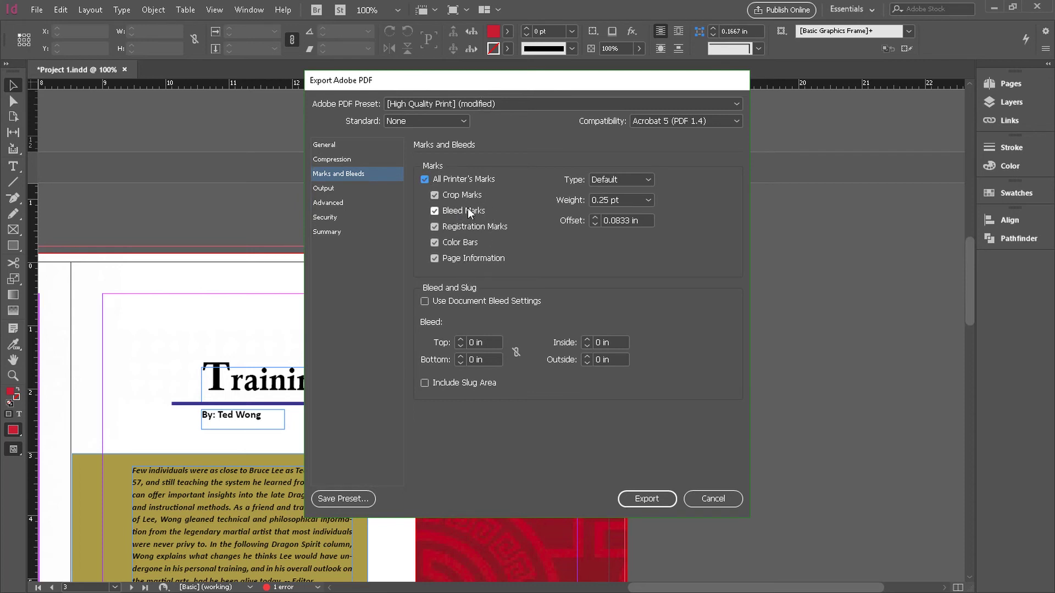
pyautogui.click(425, 302)
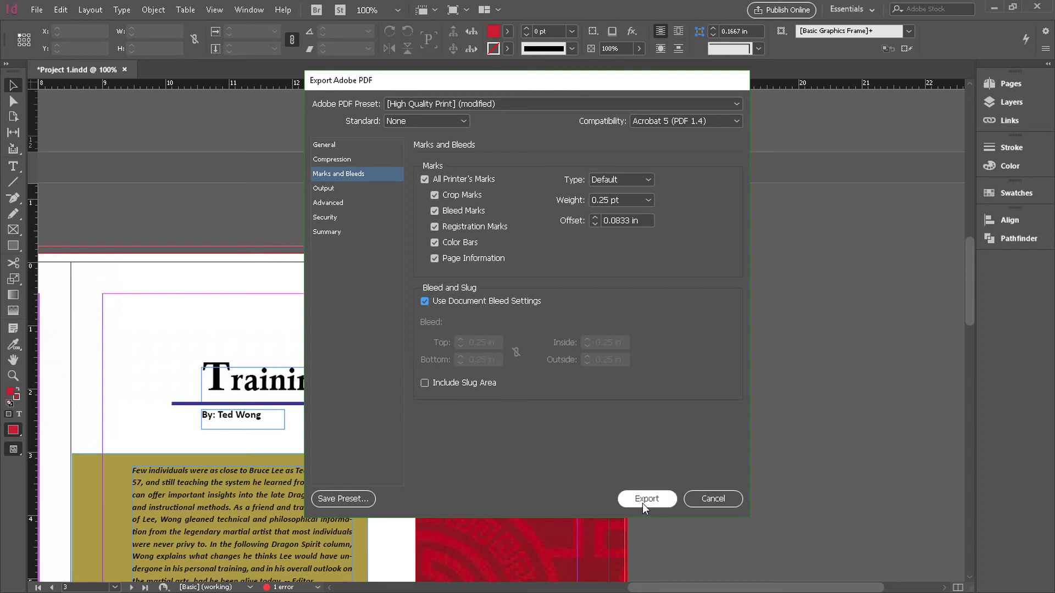
# Choose Spreads in the General settings, export Project 2.pdf, and OK the overset text warning
pyautogui.click(325, 144)
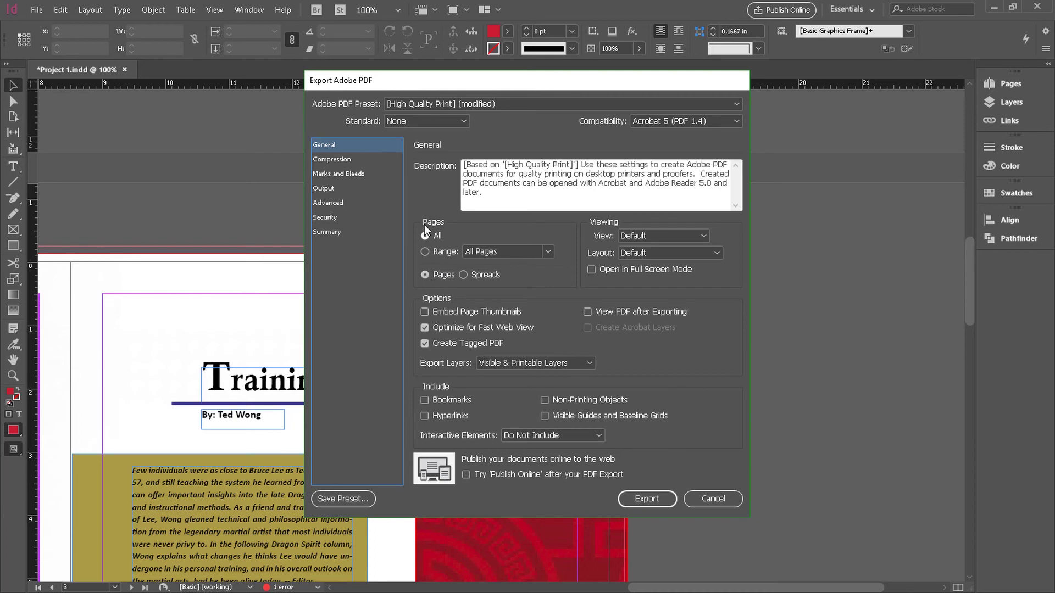
pyautogui.click(463, 275)
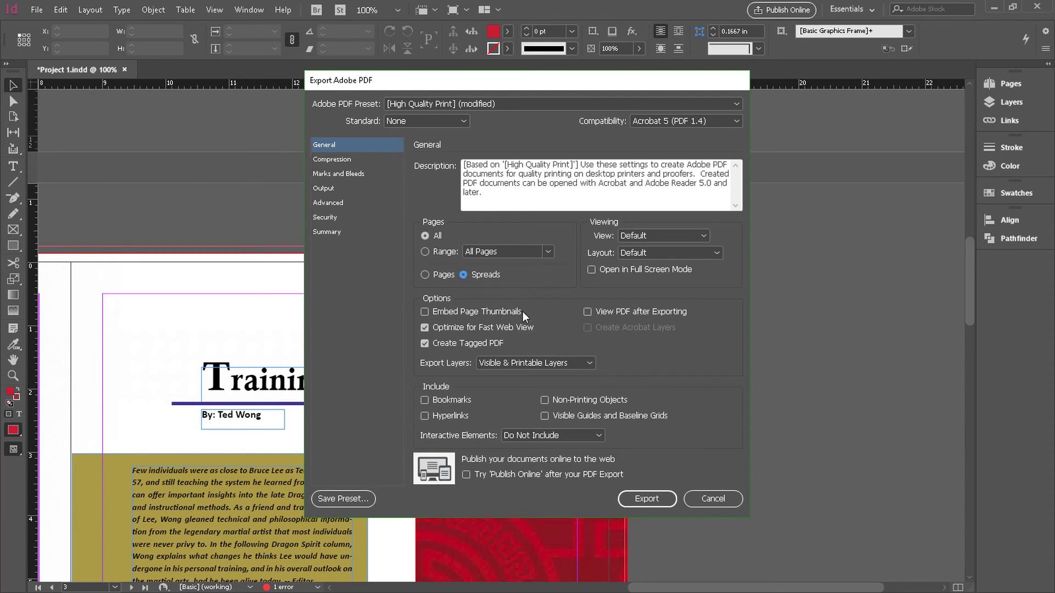
pyautogui.click(638, 499)
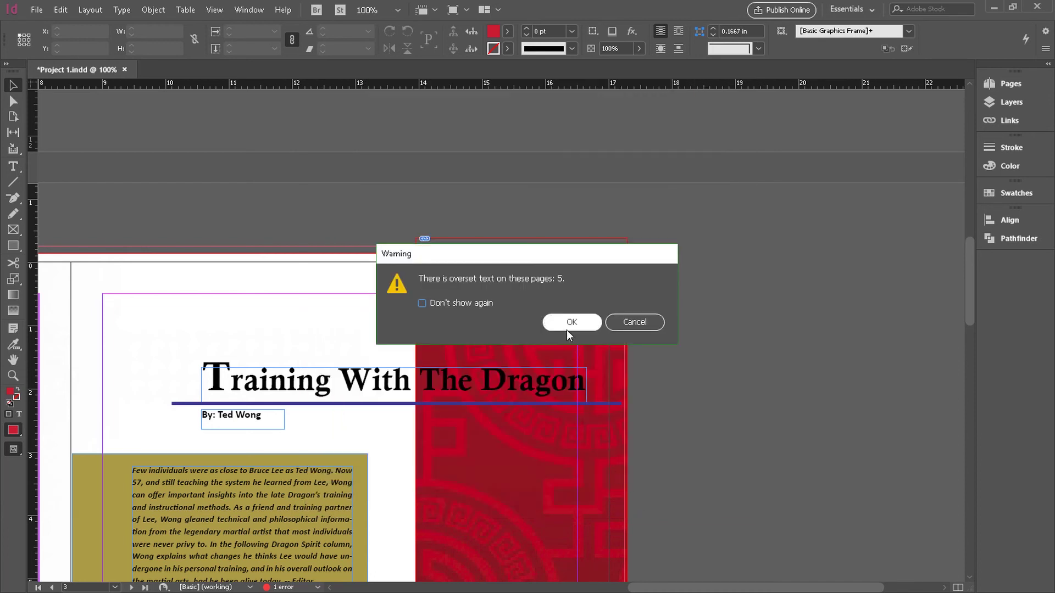
pyautogui.click(567, 325)
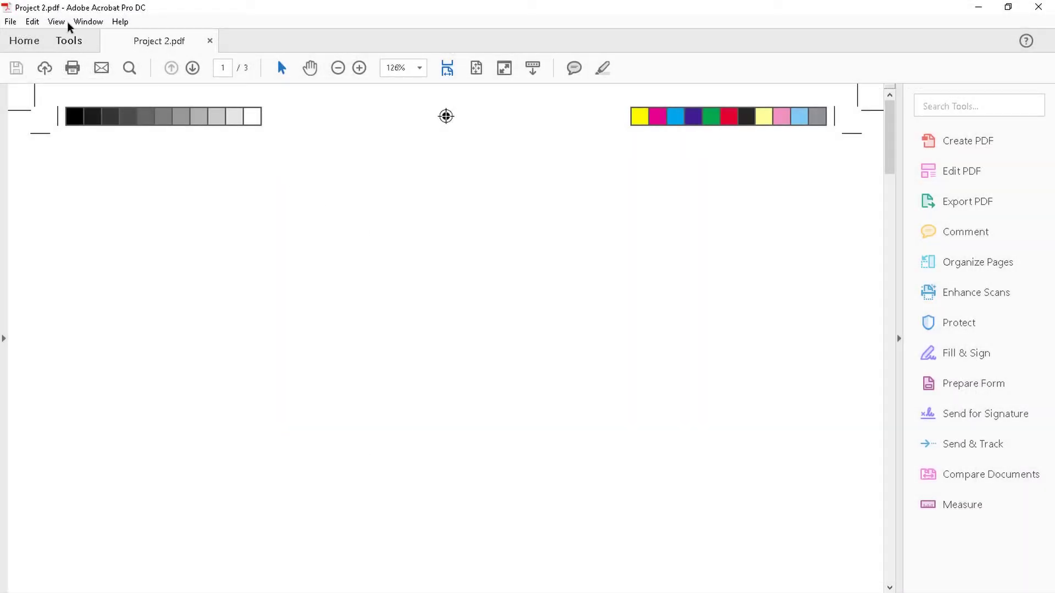
# Set Acrobat's page display to Two Page View for the re-exported Project 2.pdf
pyautogui.click(57, 22)
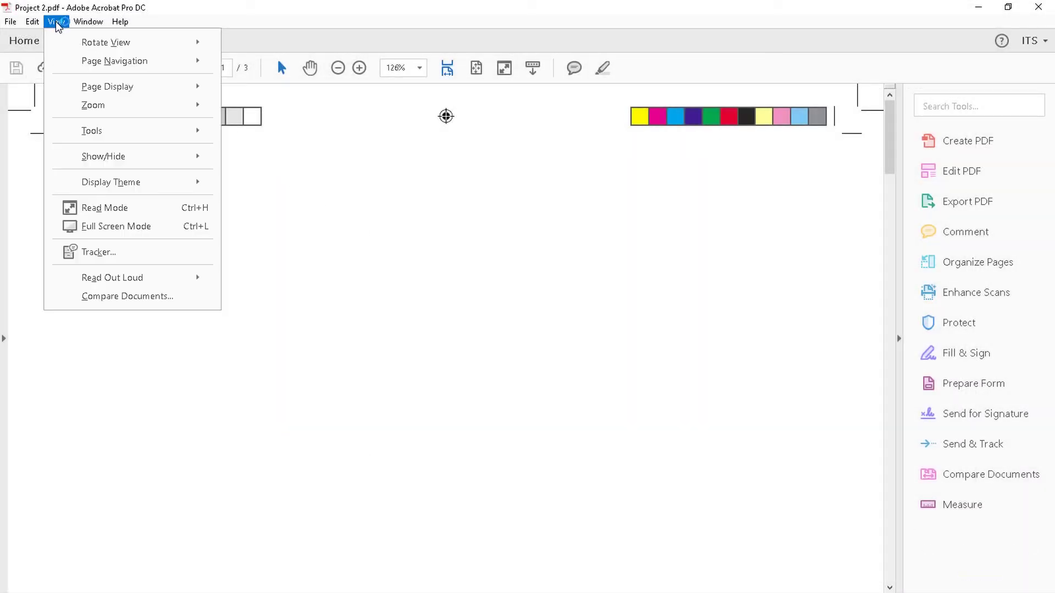
pyautogui.moveTo(123, 89)
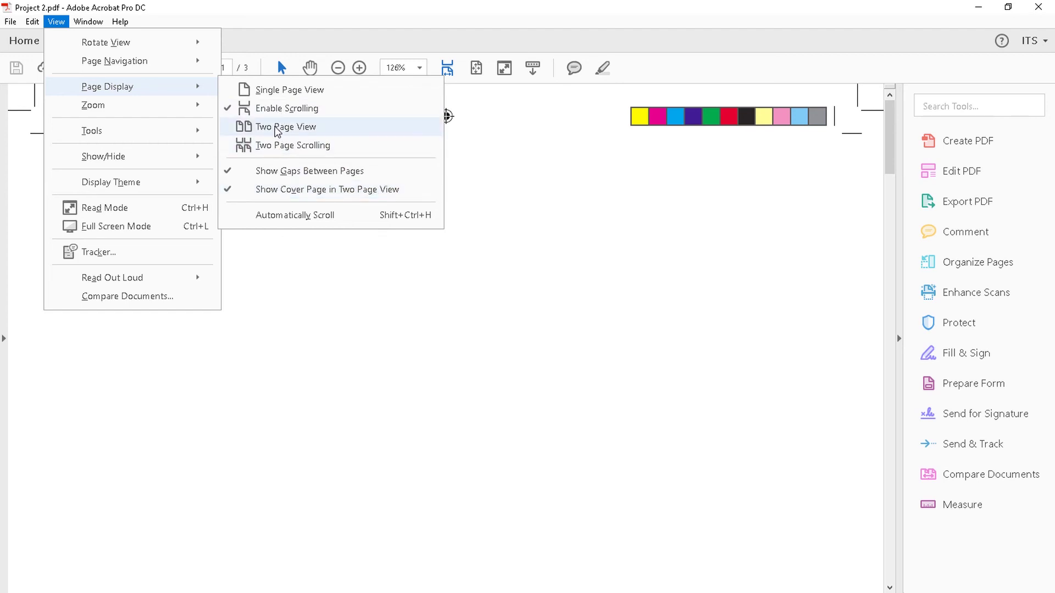
pyautogui.click(277, 129)
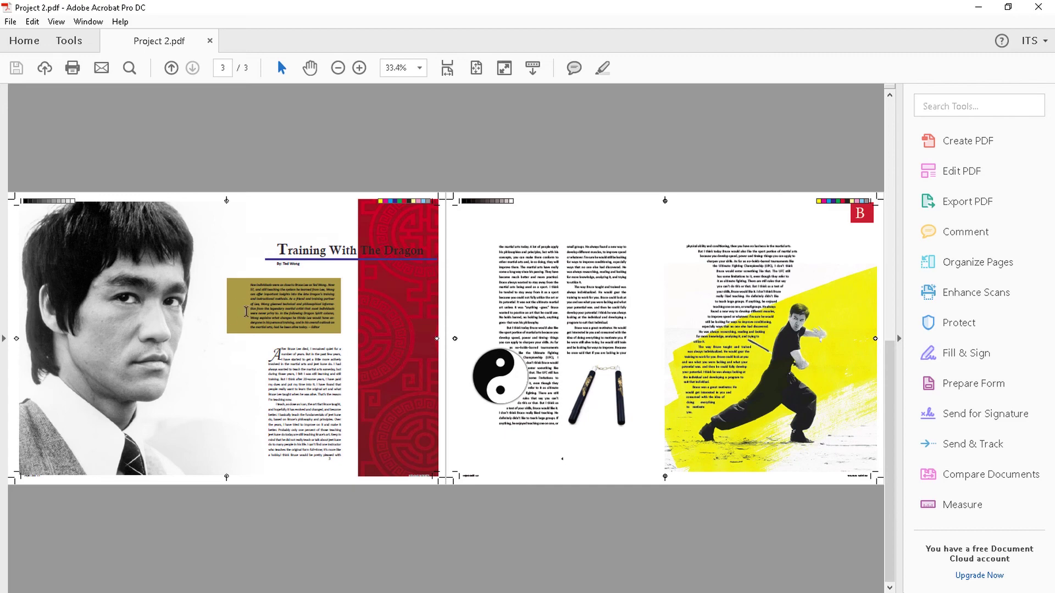
# Zoom in two steps on the spread to inspect its printer's marks
pyautogui.hotkey('ctrl', '=')
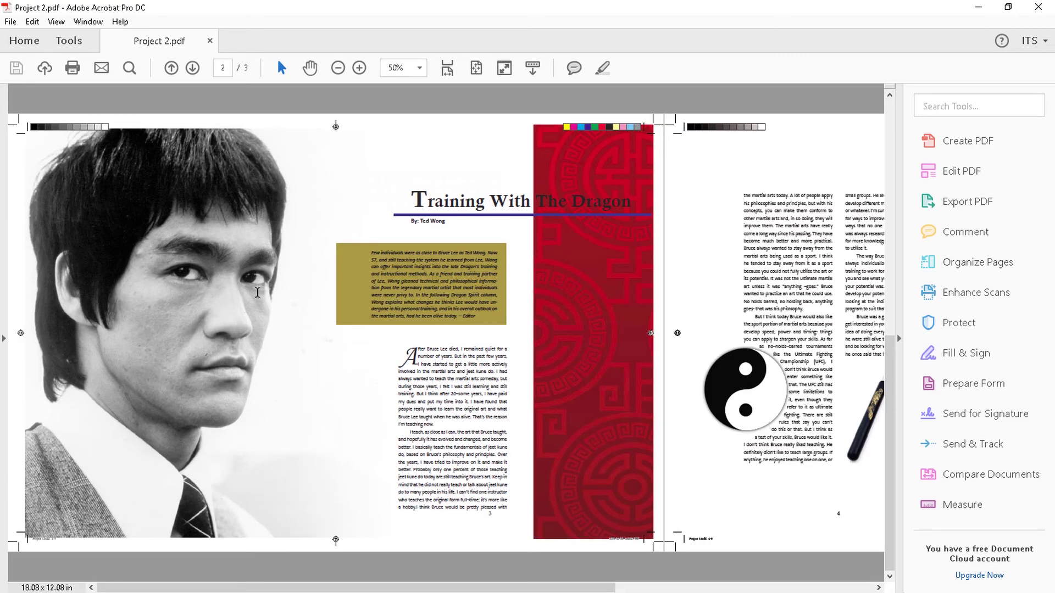
pyautogui.hotkey('ctrl', '=')
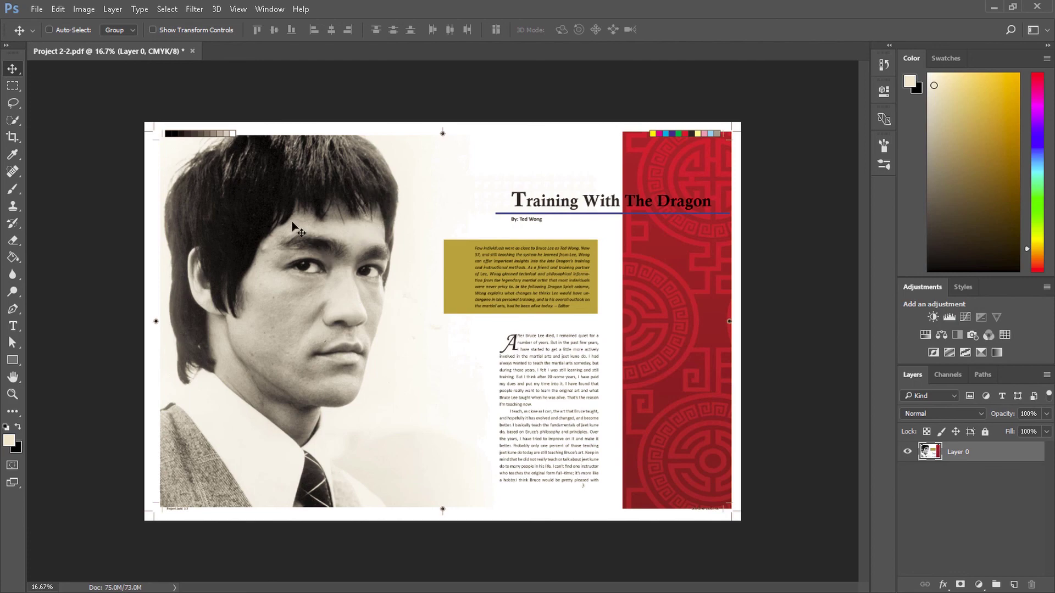
# Zoom to 33.3% and pan to the spread's top-left corner crop marks
pyautogui.hotkey('ctrl', '+')
pyautogui.hotkey('ctrl', '+')
pyautogui.moveTo(252, 273); pyautogui.dragTo(460, 396)
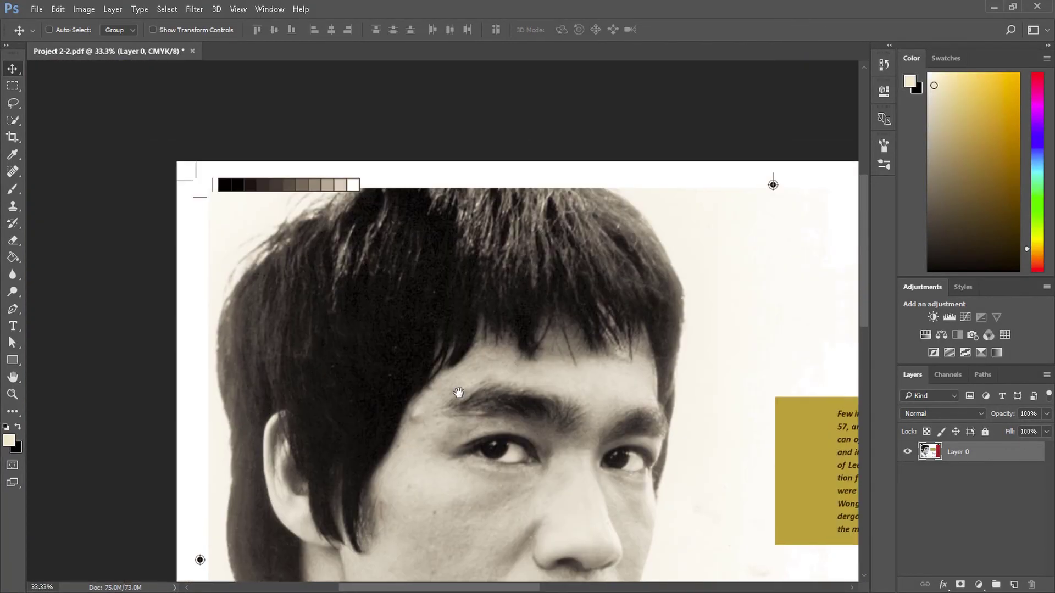
# With the Crop tool, align the top-left crop corner to the spread's crop marks
pyautogui.click(12, 138)
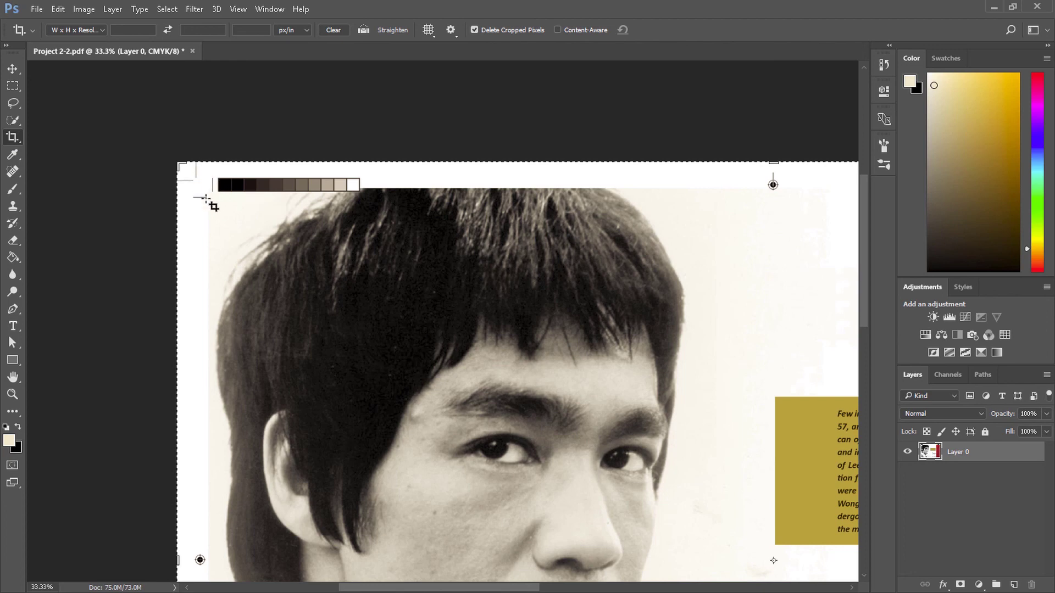
pyautogui.click(191, 180)
pyautogui.moveTo(191, 180); pyautogui.dragTo(197, 181)
pyautogui.hotkey('ctrl', '+')
pyautogui.hotkey('ctrl', '+')
pyautogui.moveTo(170, 198); pyautogui.dragTo(911, 523)
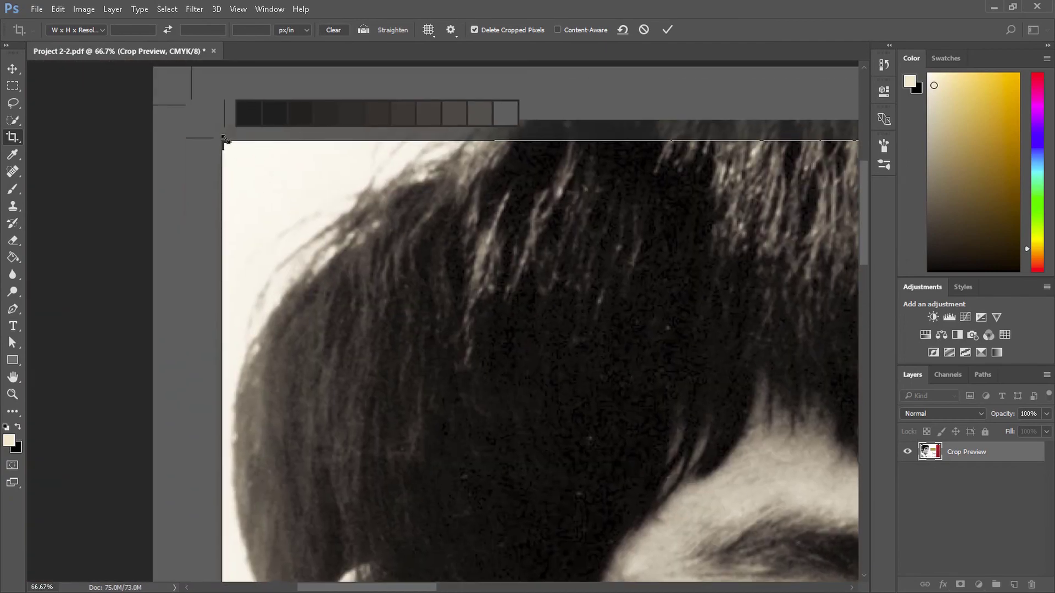
pyautogui.moveTo(224, 142); pyautogui.dragTo(226, 142)
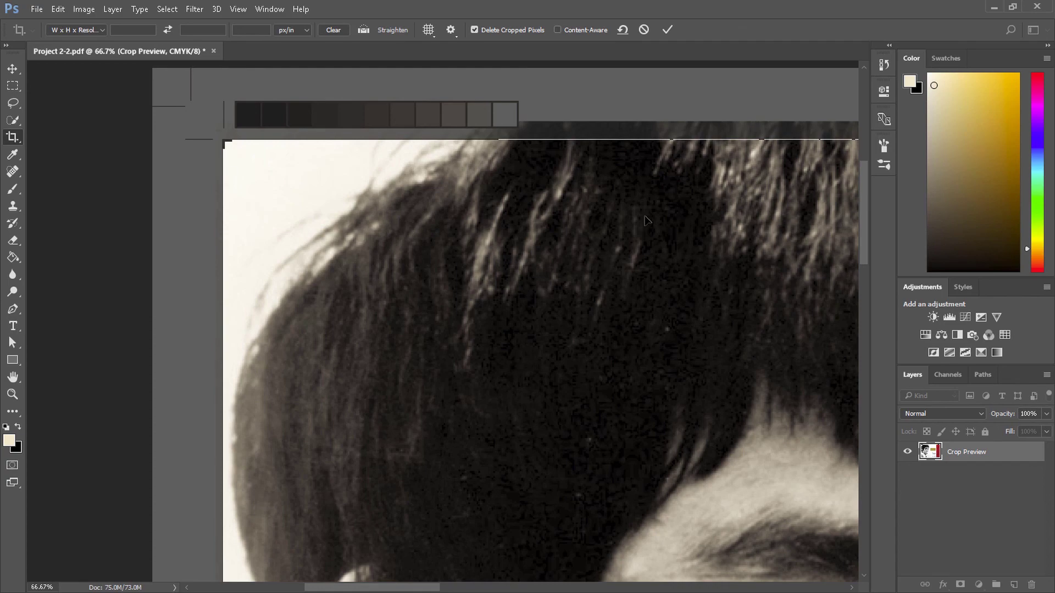
# Pull the top-right and bottom-right crop corners onto the crop marks, about 5104 × 3307 px
pyautogui.hscroll(10, 713, 212)
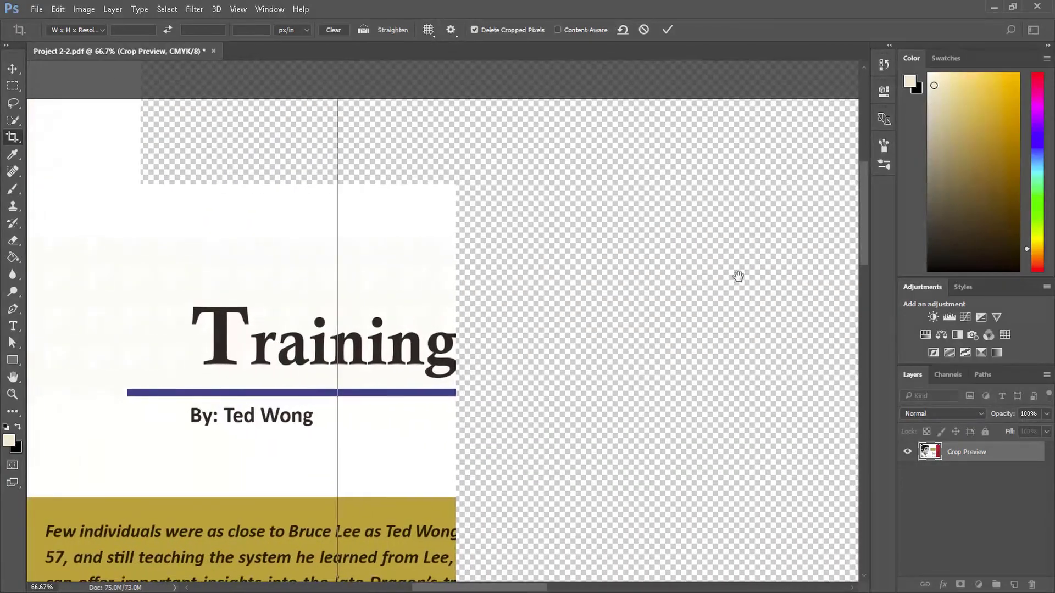
pyautogui.moveTo(738, 276); pyautogui.dragTo(401, 278)
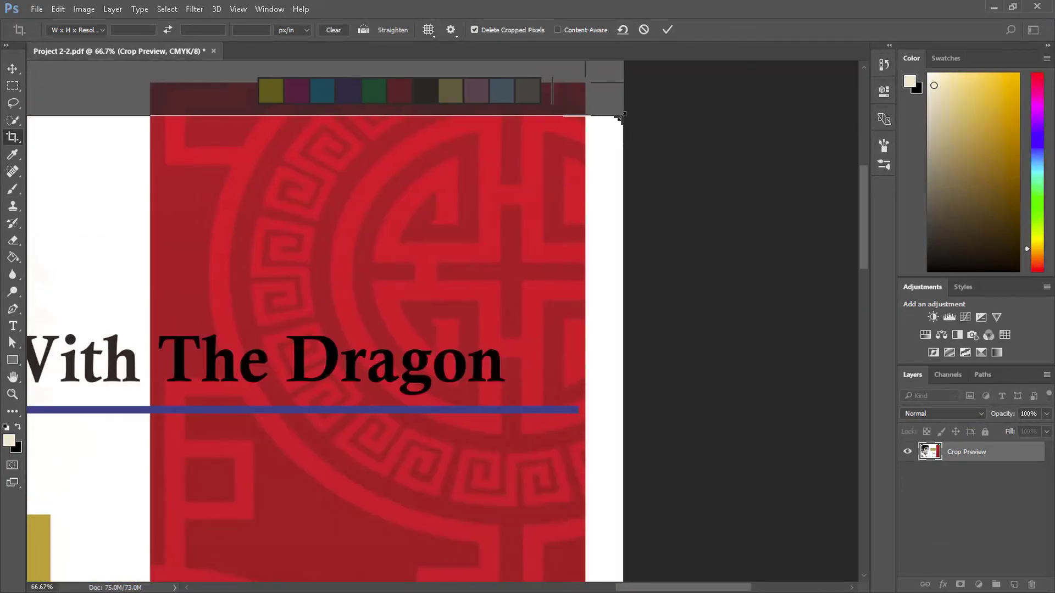
pyautogui.moveTo(621, 117); pyautogui.dragTo(586, 119)
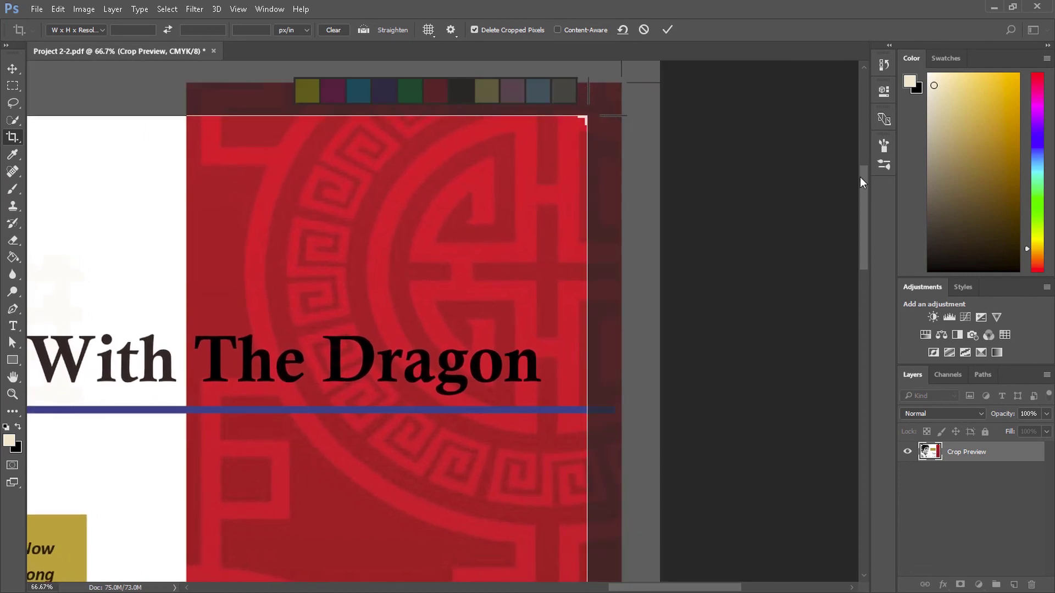
pyautogui.moveTo(859, 176); pyautogui.dragTo(870, 418)
pyautogui.moveTo(581, 452); pyautogui.dragTo(586, 416)
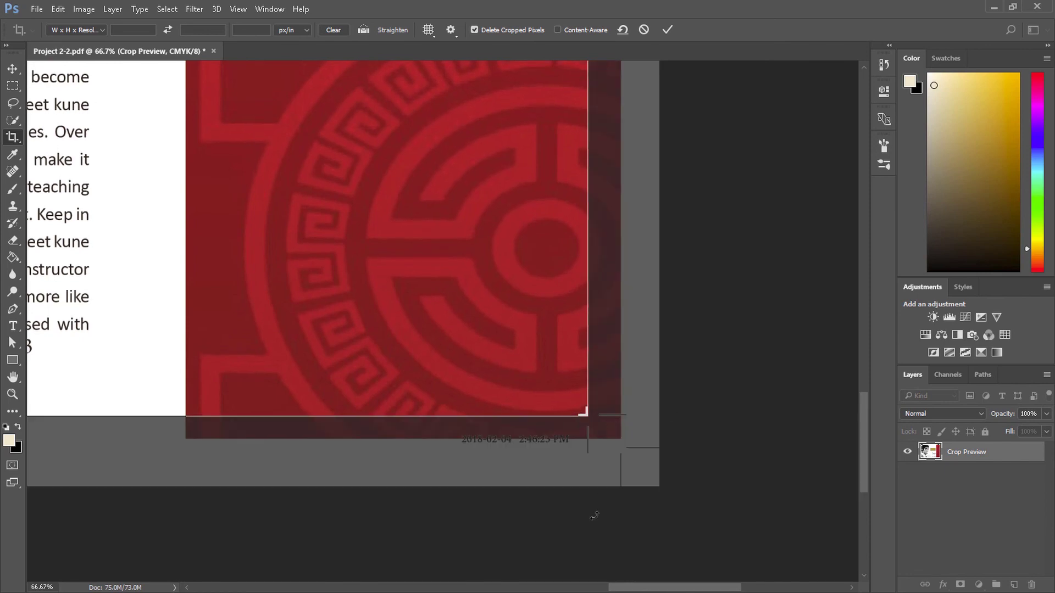
pyautogui.moveTo(651, 588); pyautogui.dragTo(352, 588)
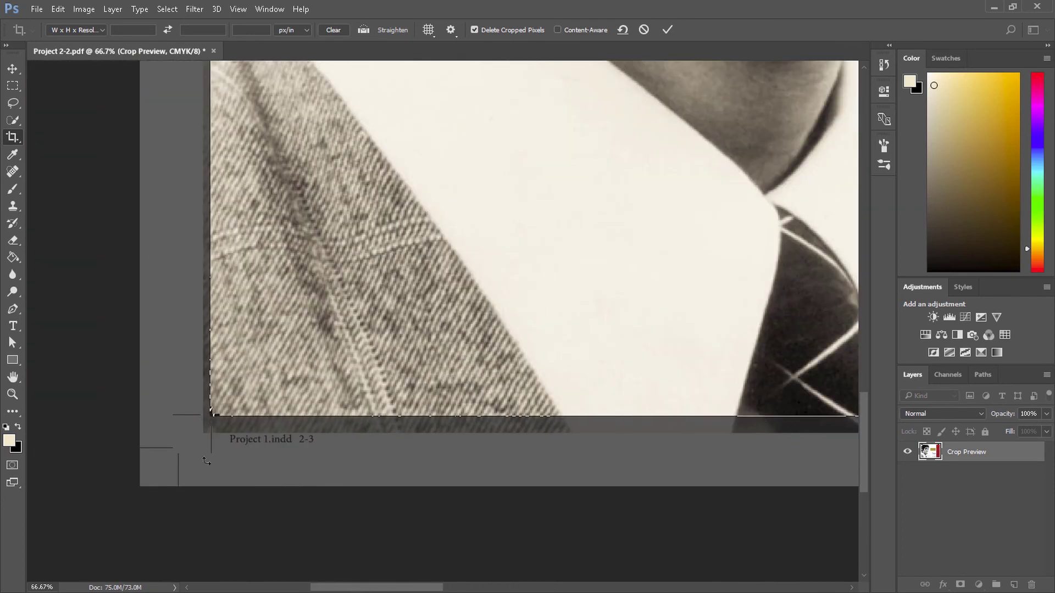
# Apply the crop to Project 2-2.pdf, removing printer's marks and slug, and view the whole spread
pyautogui.rightClick(571, 161)
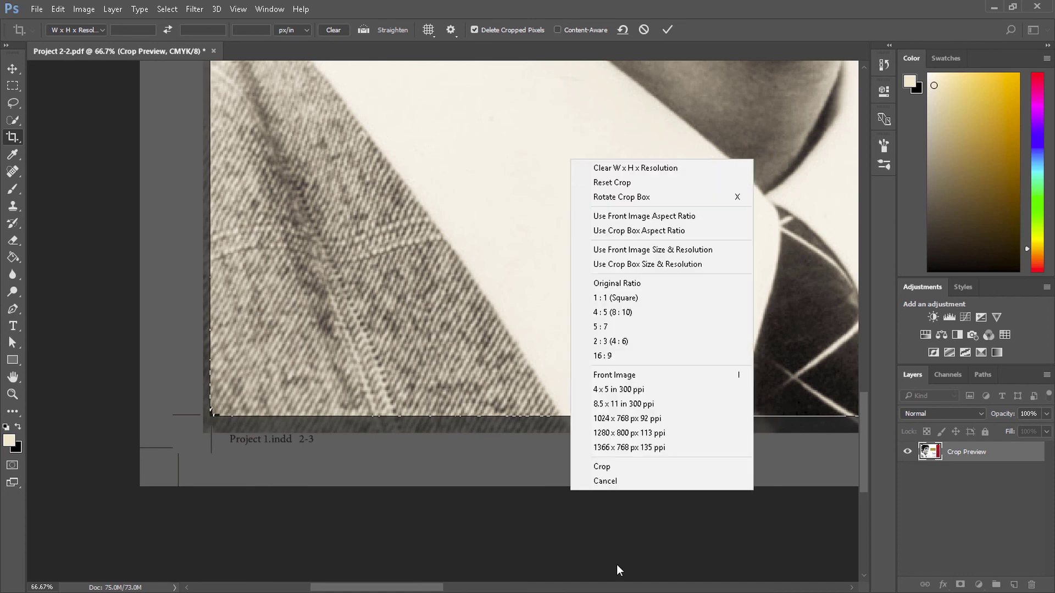
pyautogui.click(611, 467)
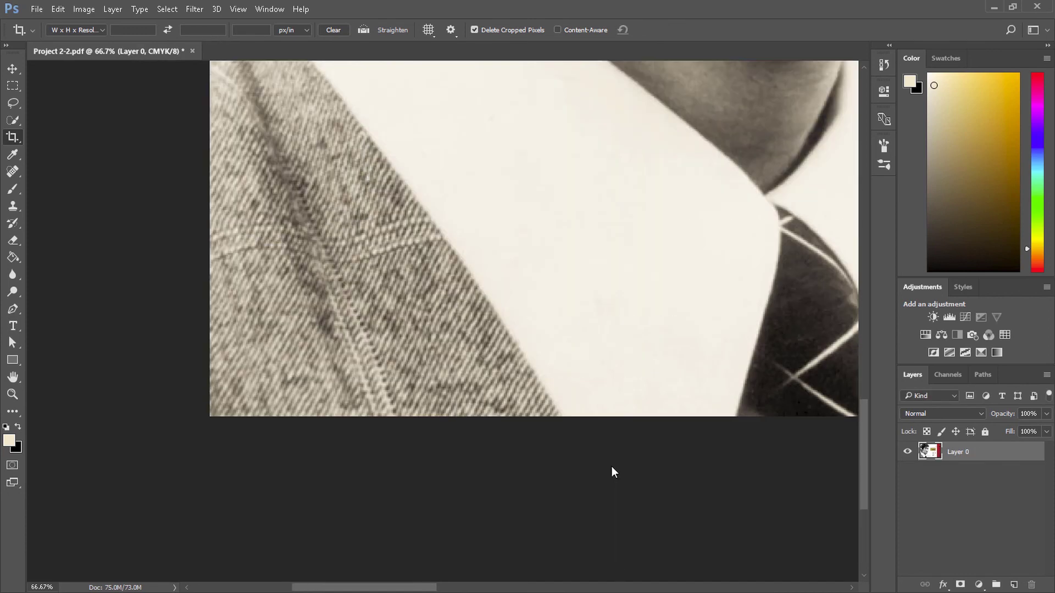
pyautogui.hotkey('ctrl', '-')
pyautogui.hotkey('ctrl', '-')
pyautogui.hotkey('ctrl', '-')
pyautogui.hotkey('ctrl', '-')
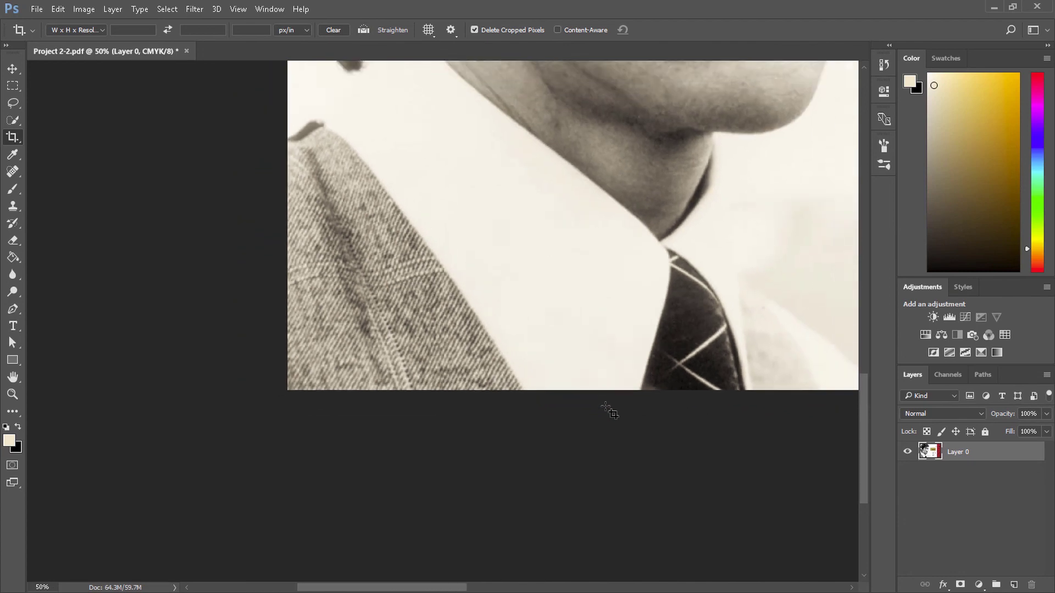